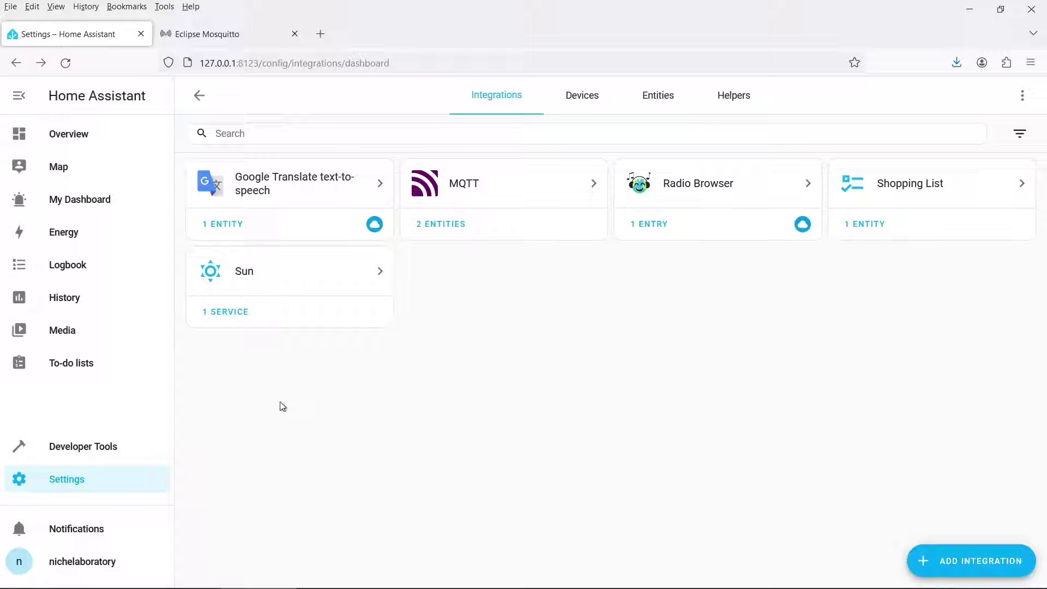
# Step: Try adding the MQTT integration via an 'mqtt' search and find it already configured
pyautogui.click(69, 482)
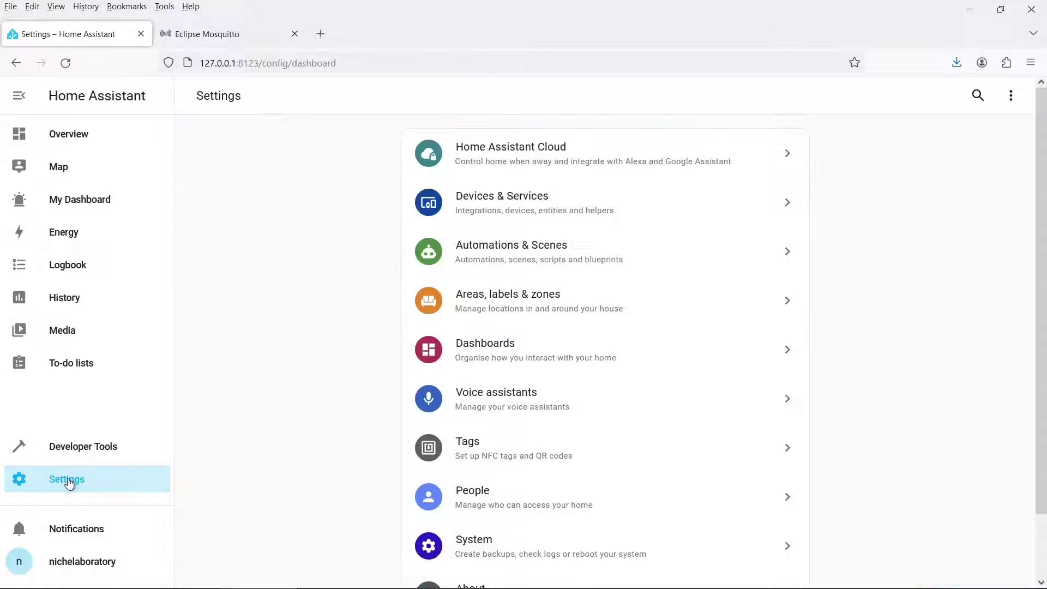
pyautogui.click(535, 200)
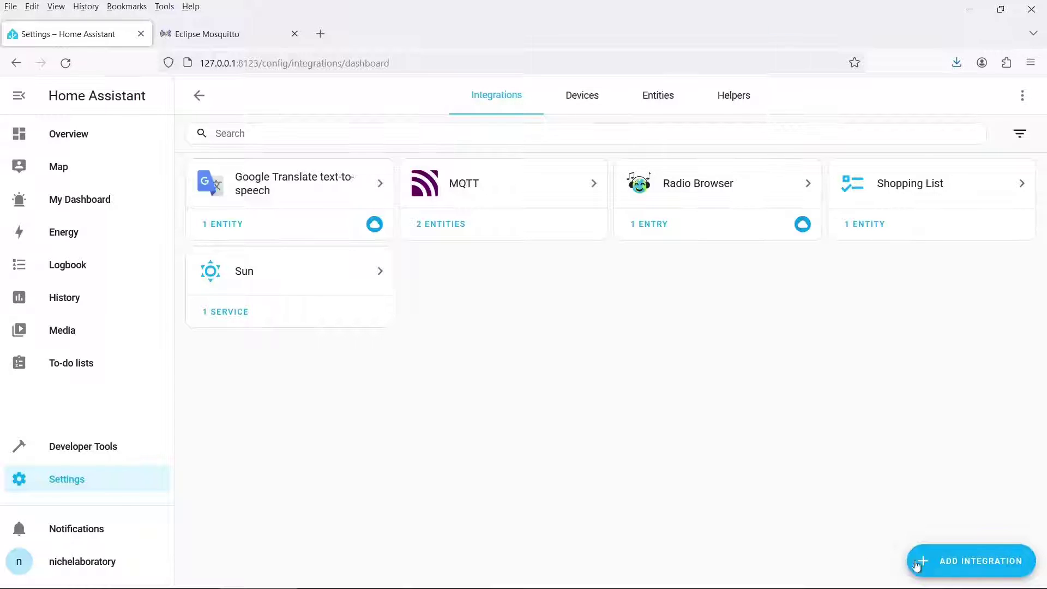
pyautogui.click(951, 557)
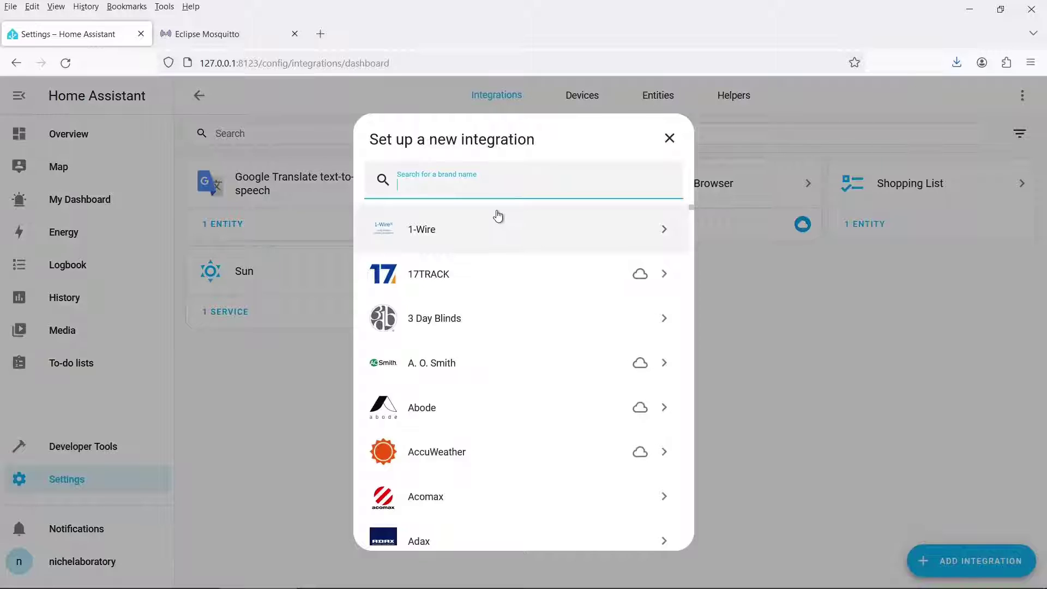
pyautogui.write('mqtt')
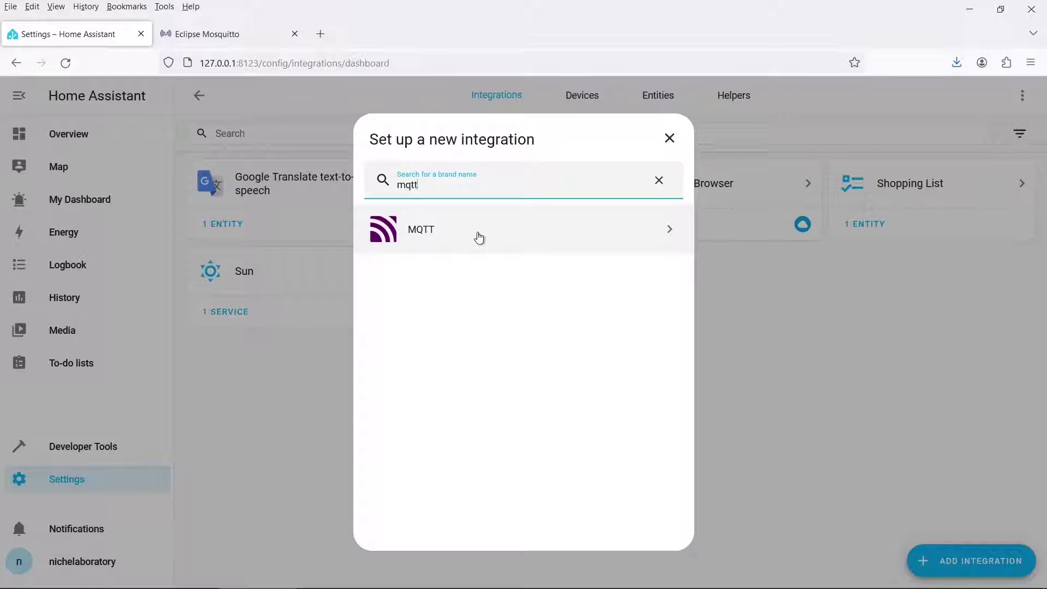
pyautogui.click(479, 237)
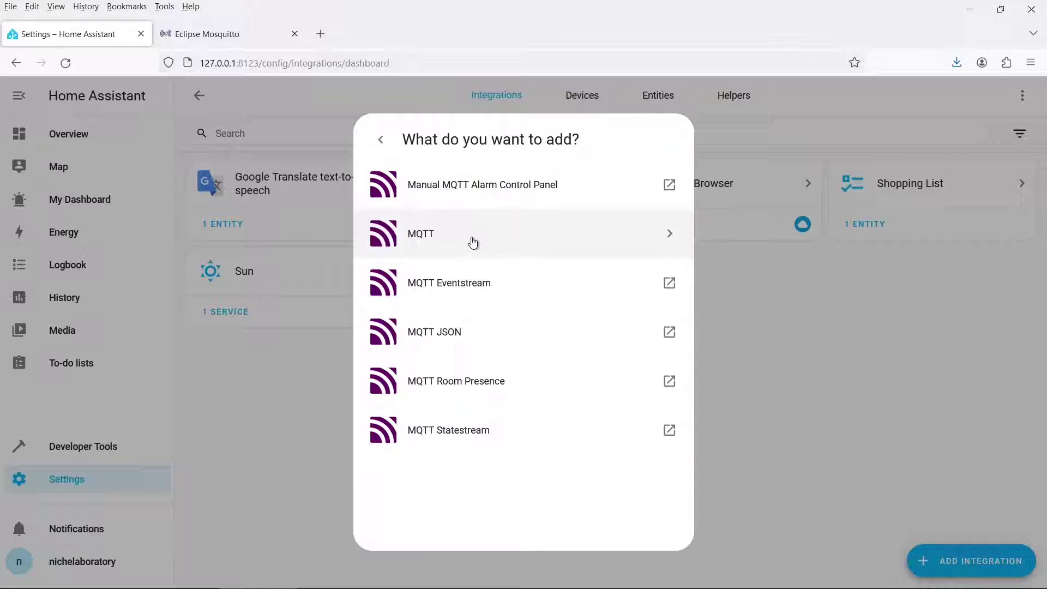
pyautogui.click(468, 235)
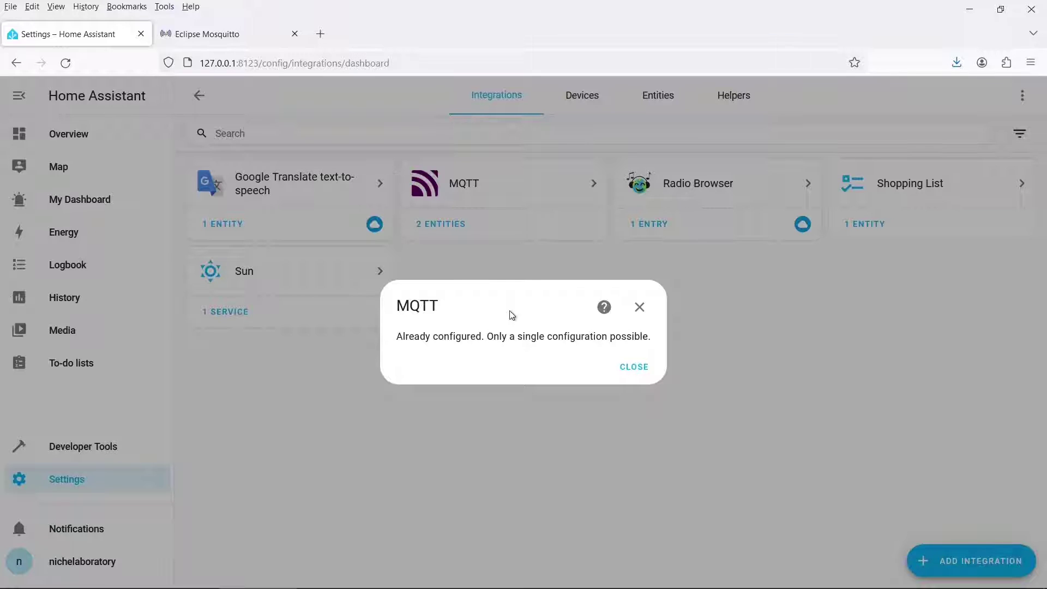
pyautogui.click(205, 38)
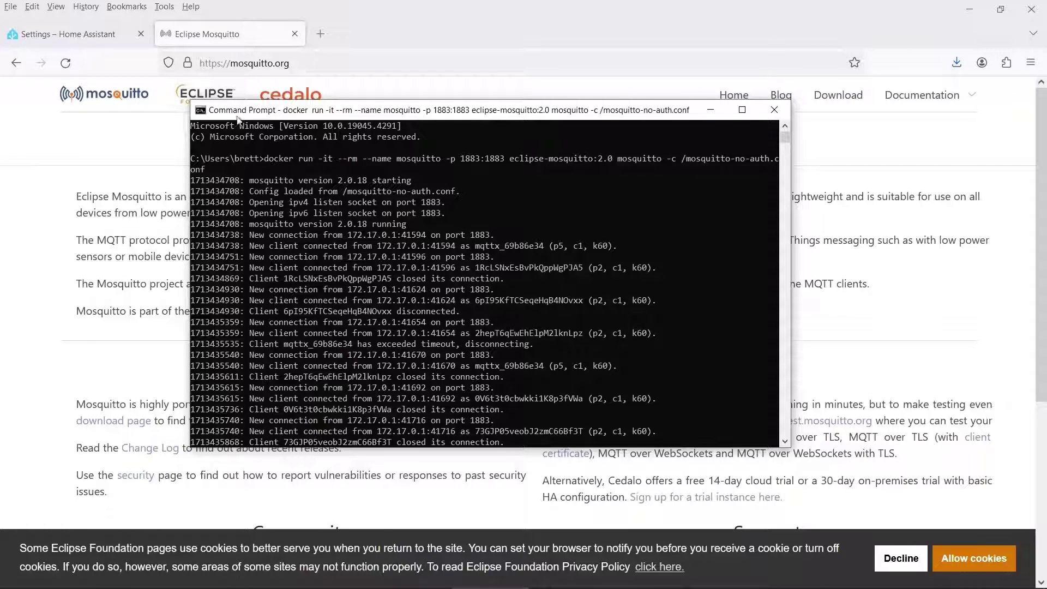
# Step: Scroll through the Mosquitto broker's docker connection log in Command Prompt
pyautogui.scroll(-10, 267, 174)
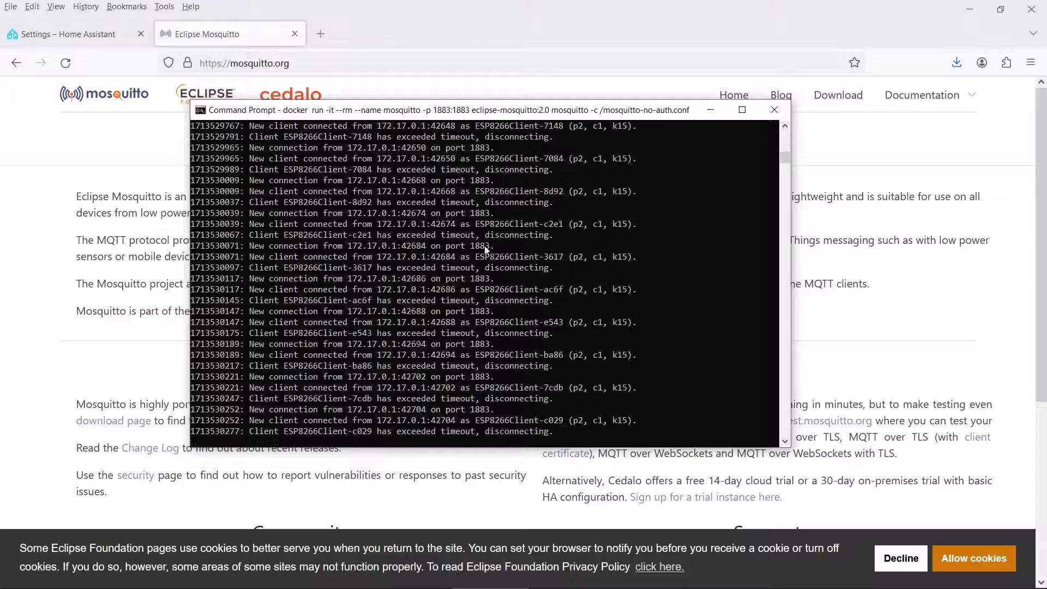
pyautogui.scroll(10, 473, 168)
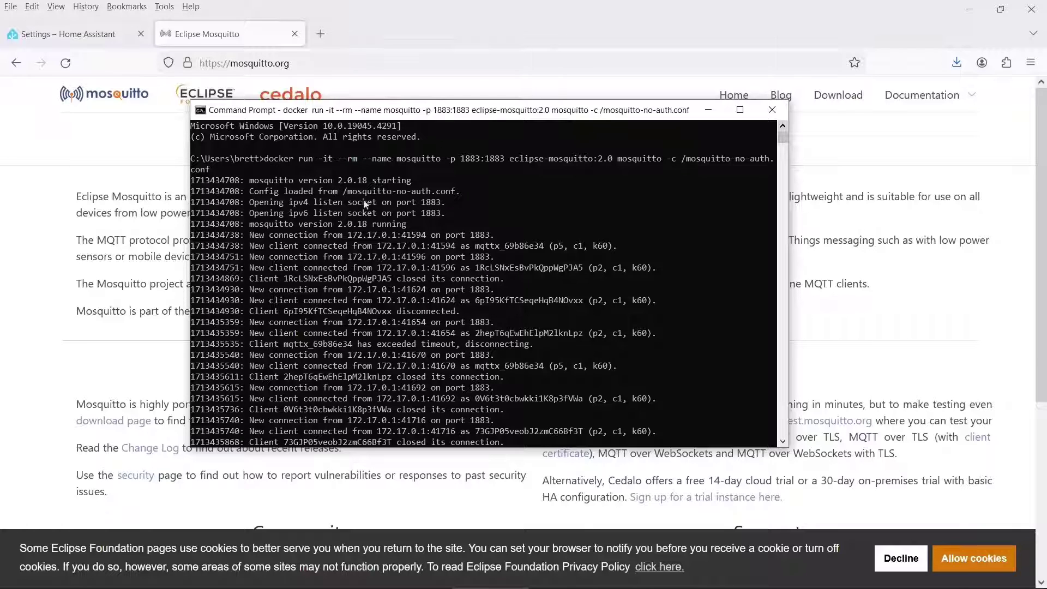
pyautogui.scroll(-10, 458, 275)
pyautogui.scroll(-15, 542, 207)
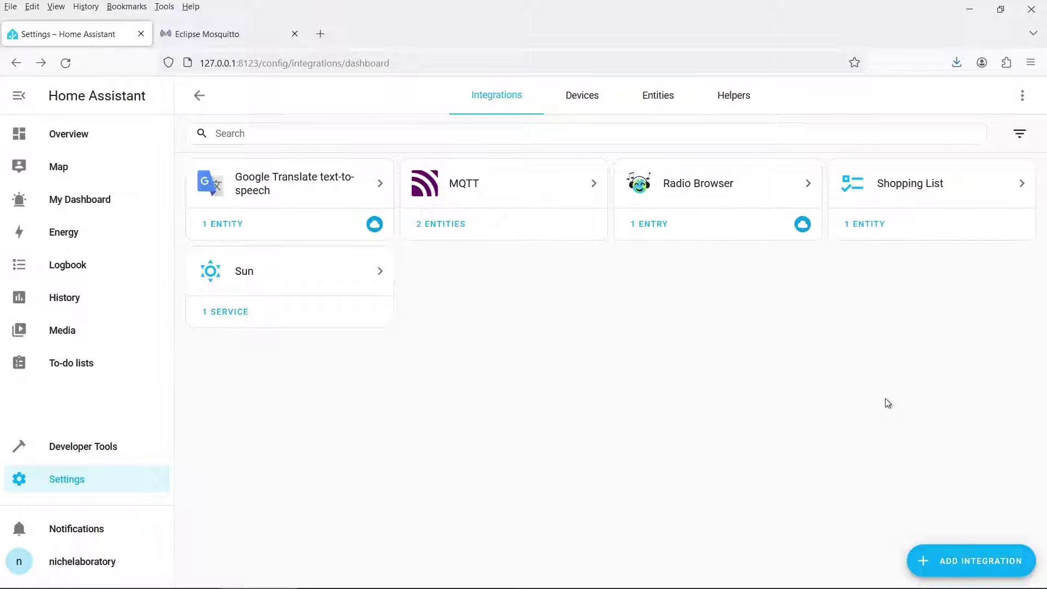
# Step: Check the MQTT broker settings read 192.168.0.9 and port 1883, closing without changes
pyautogui.click(461, 181)
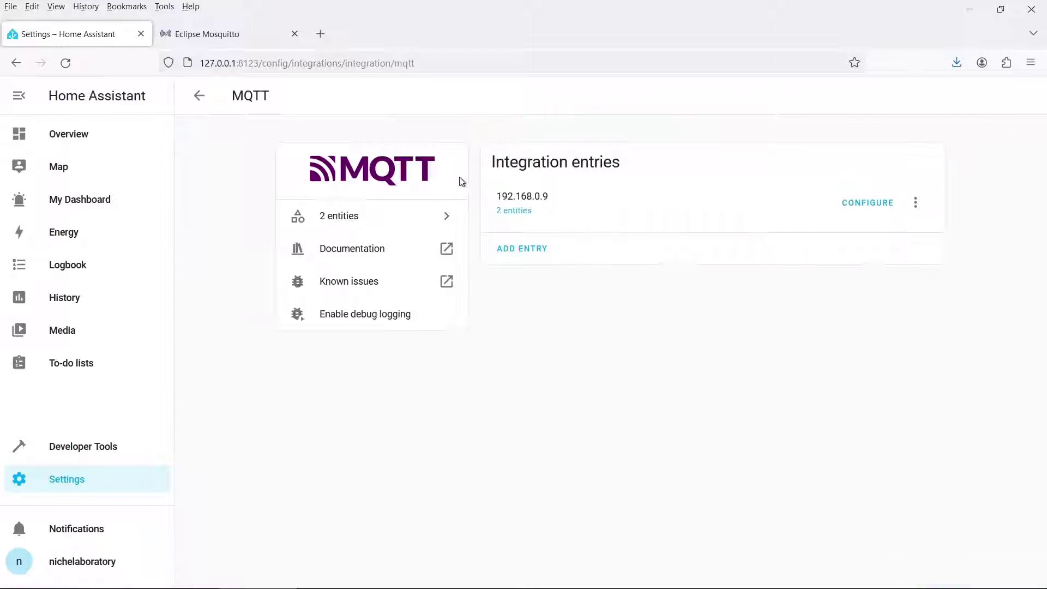
pyautogui.click(865, 204)
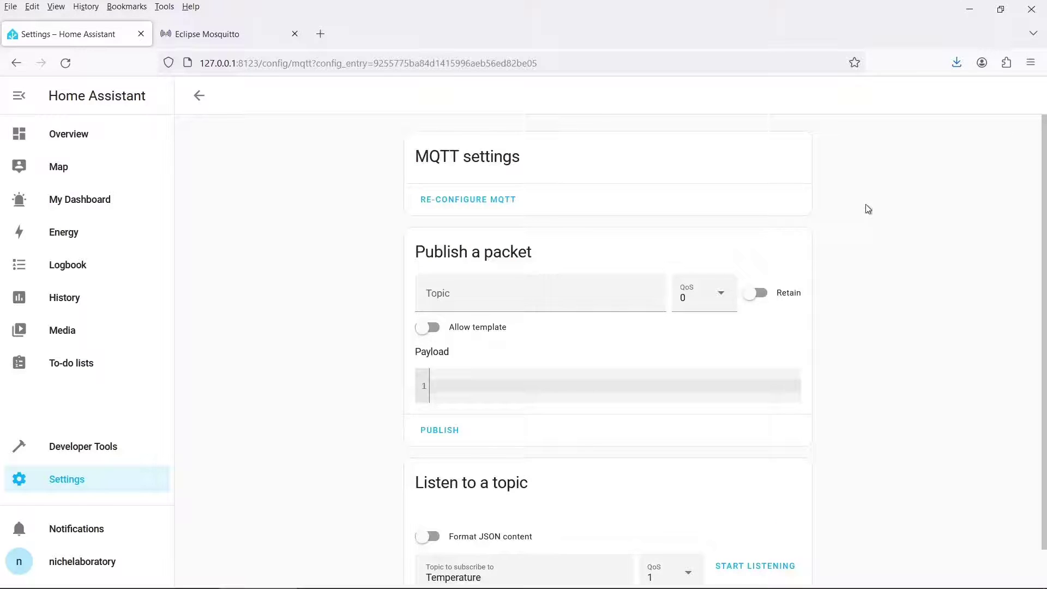
pyautogui.click(468, 203)
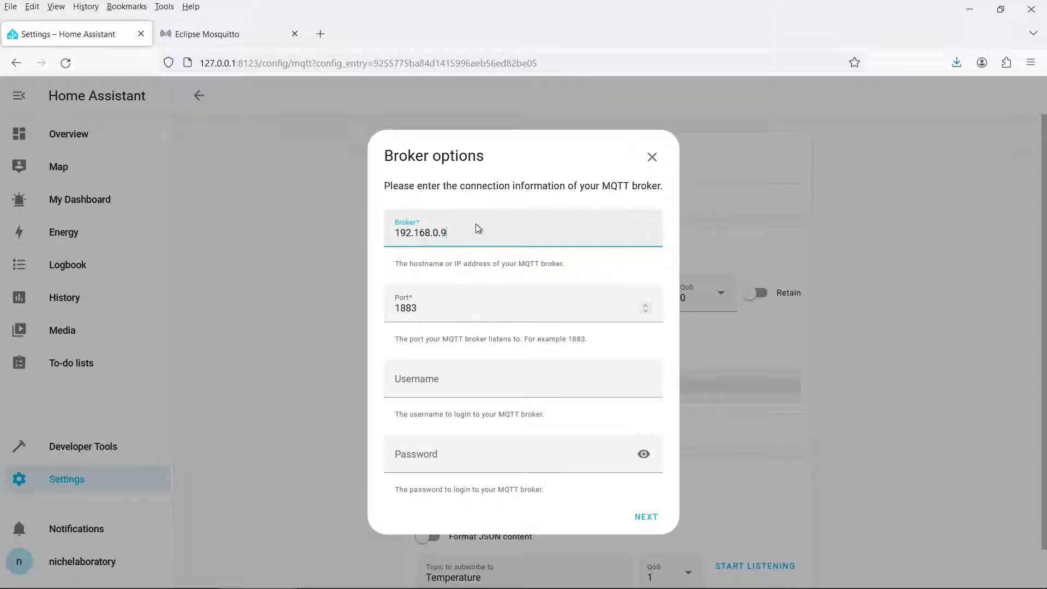
pyautogui.tripleClick(542, 242)
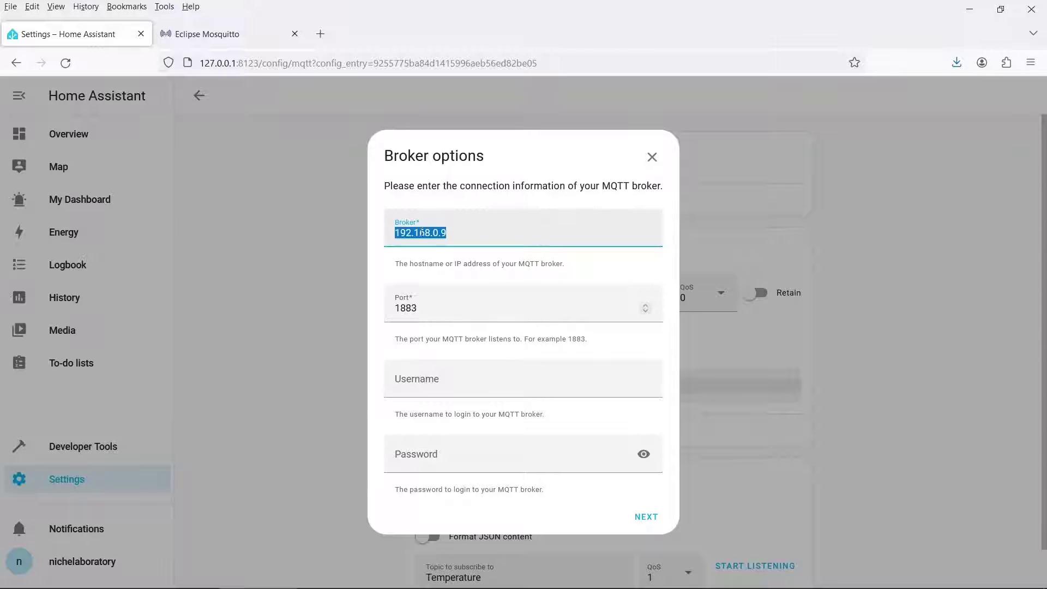
pyautogui.doubleClick(407, 301)
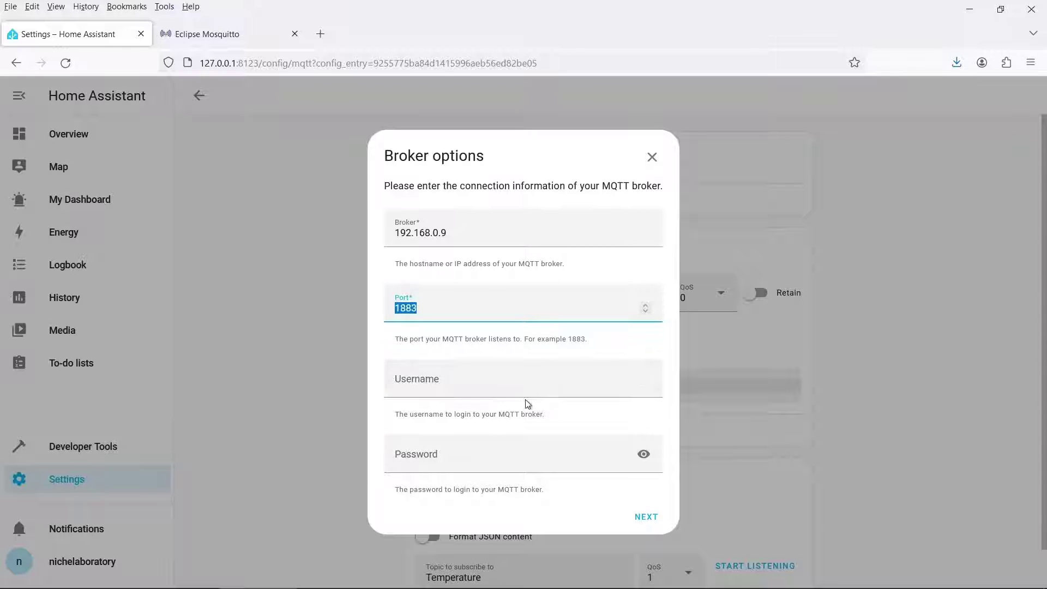
pyautogui.click(653, 158)
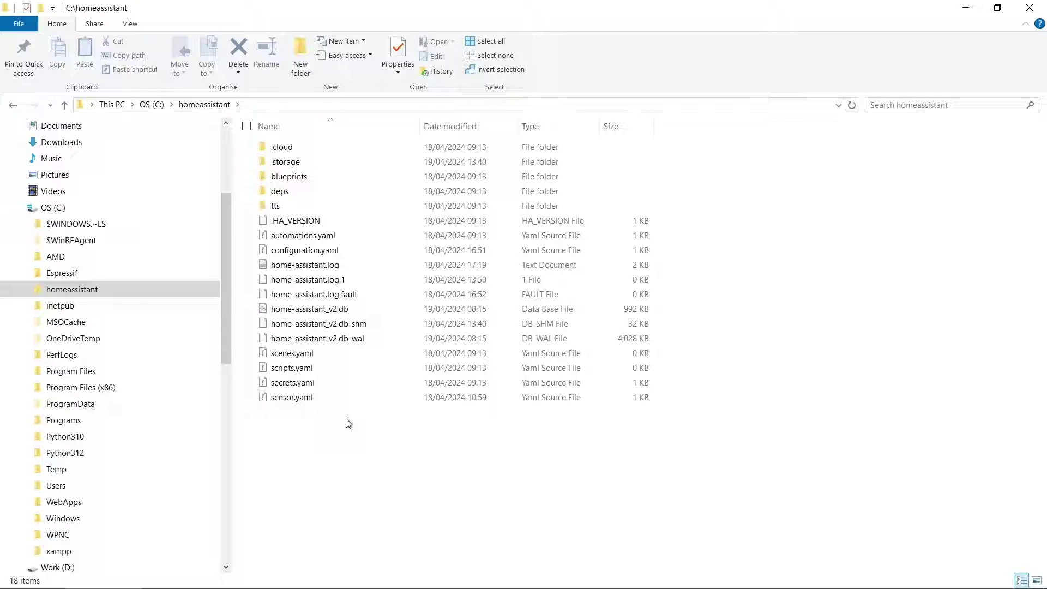
# Step: Open configuration.yaml from C:\homeassistant in Notepad++
pyautogui.click(319, 253)
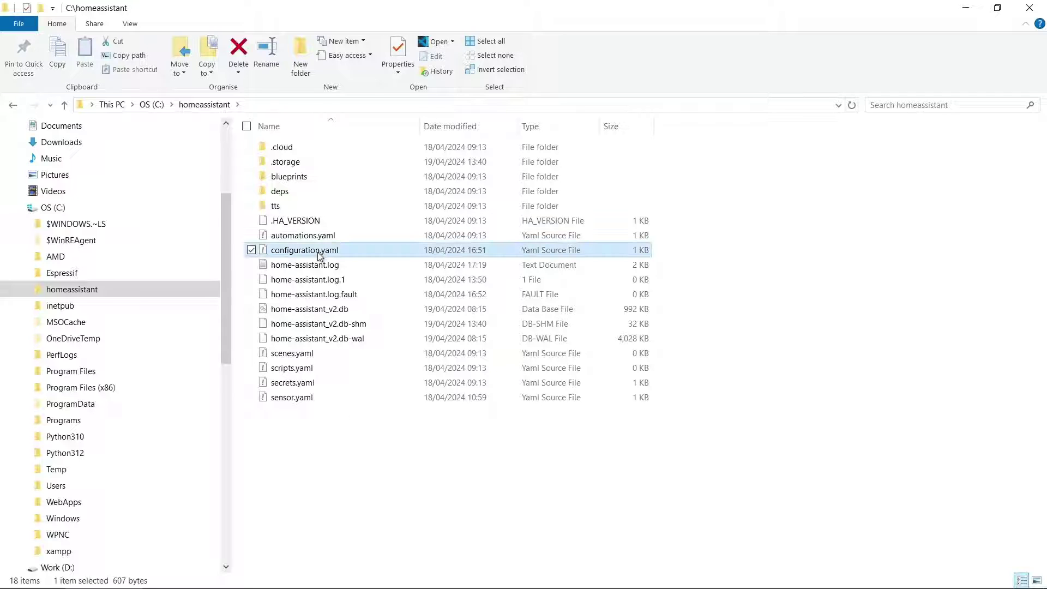
pyautogui.doubleClick(354, 251)
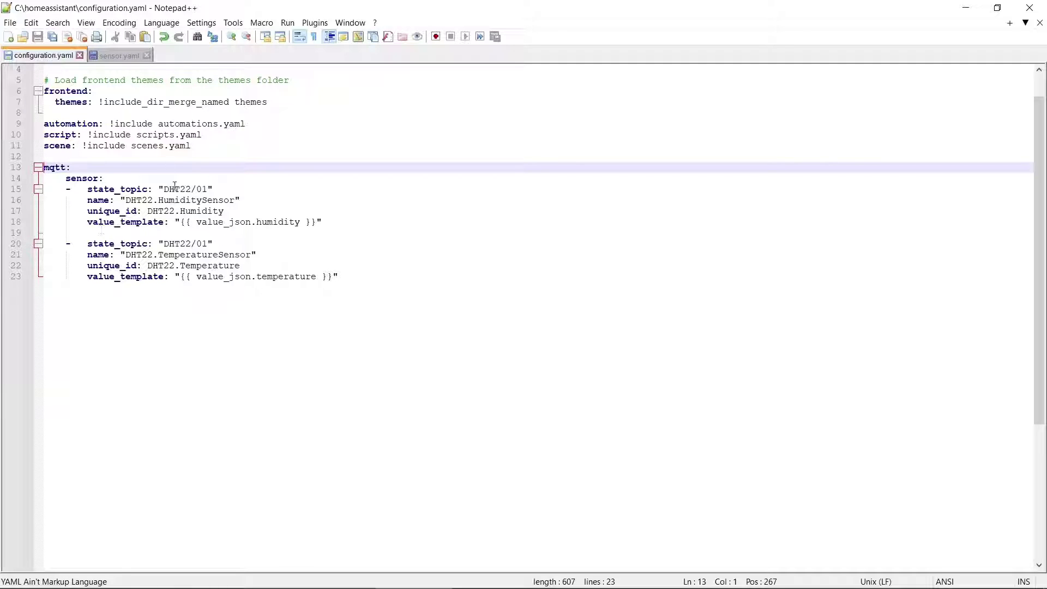
# Step: Highlight the DHT22 state topic prefix in configuration.yaml's mqtt sensor block
pyautogui.moveTo(164, 188); pyautogui.dragTo(190, 189)
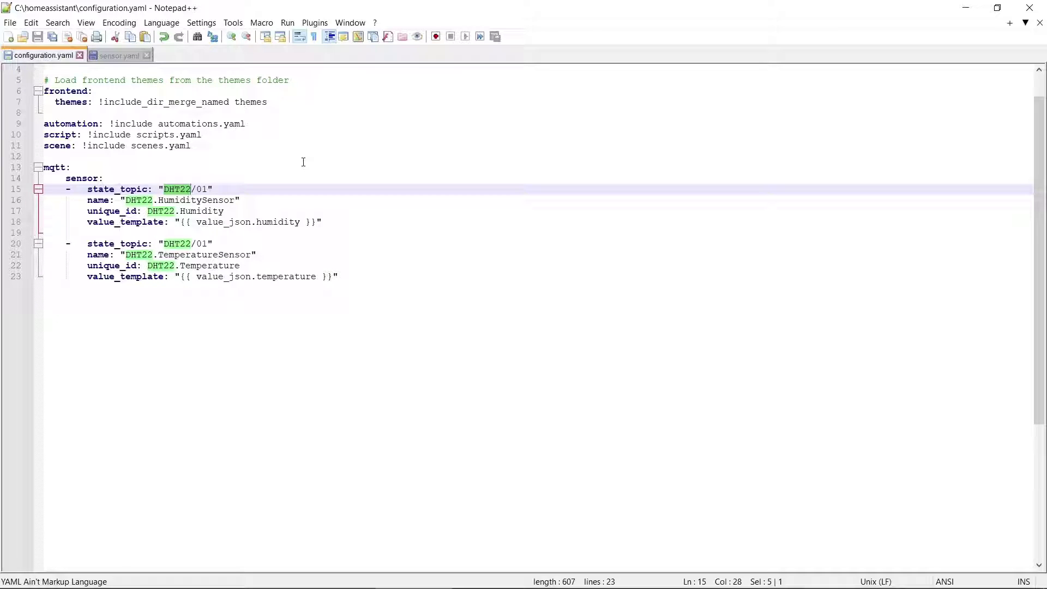
pyautogui.click(96, 165)
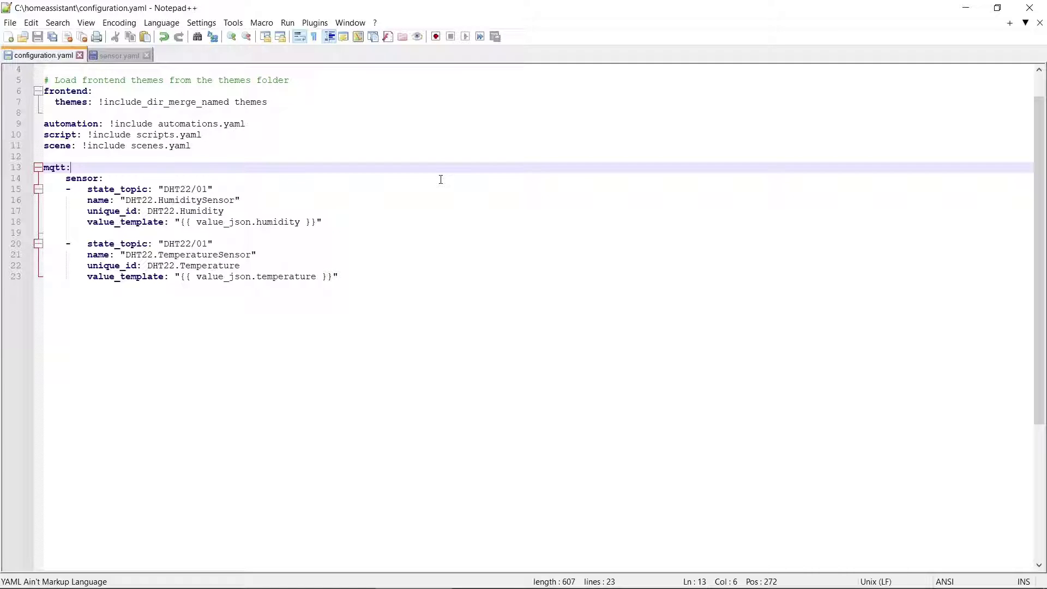
# Step: Bring up the Restart Home Assistant dialog from Settings and close it without restarting
pyautogui.hotkey('alt', 'Tab')
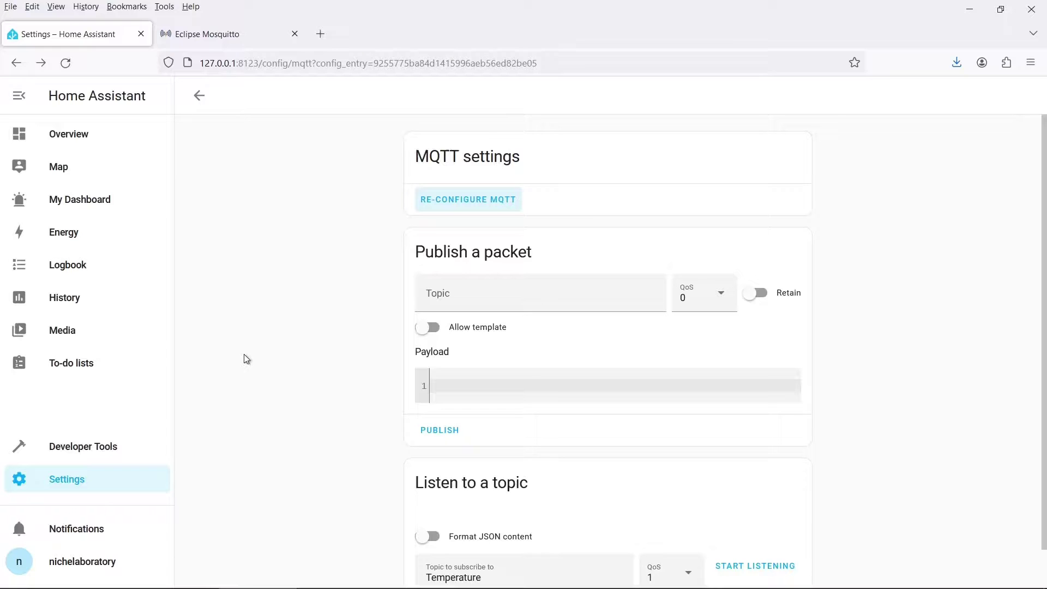
pyautogui.click(60, 487)
pyautogui.click(1011, 95)
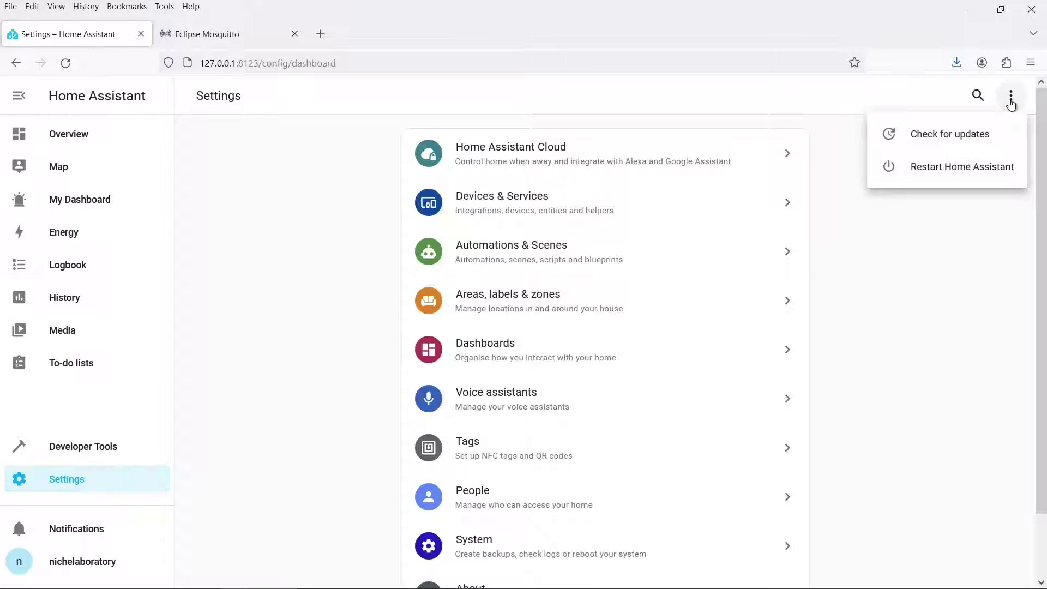
pyautogui.click(957, 178)
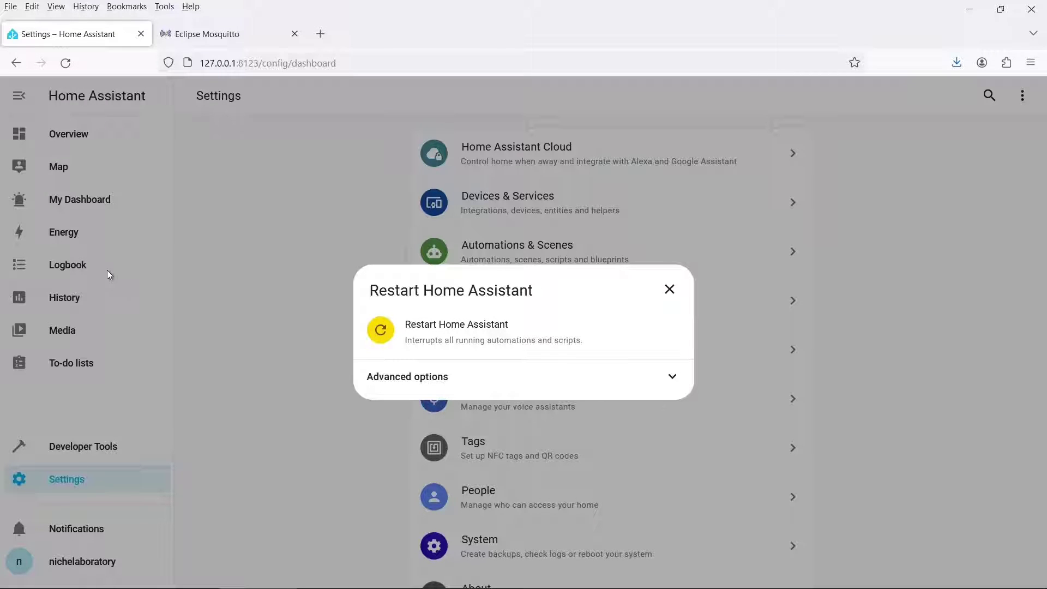
pyautogui.click(664, 289)
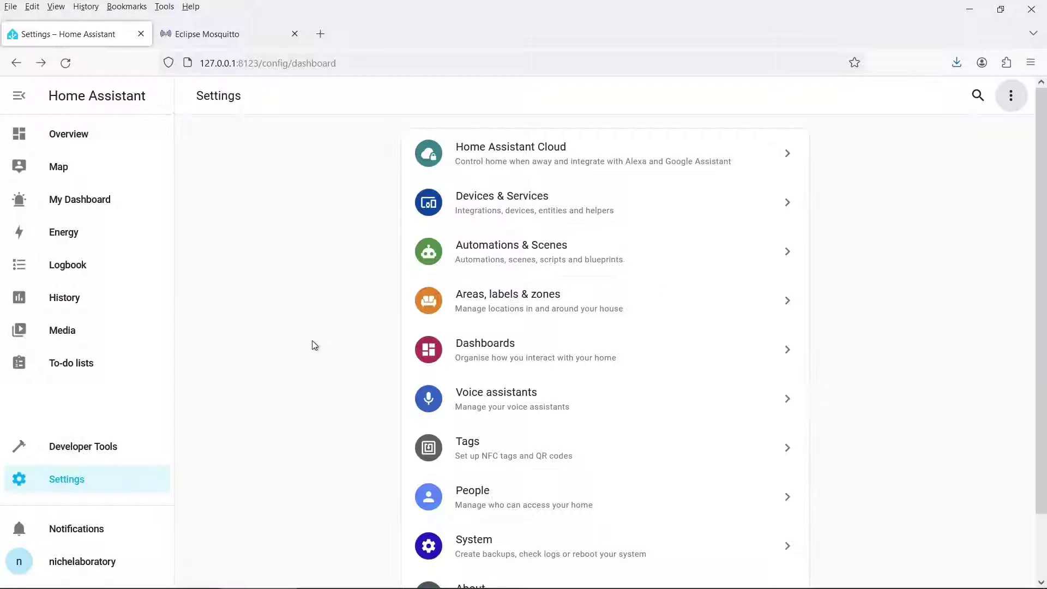
# Step: View DHT22.HumiditySensor's current value and history from the MQTT integration's two entities
pyautogui.click(490, 211)
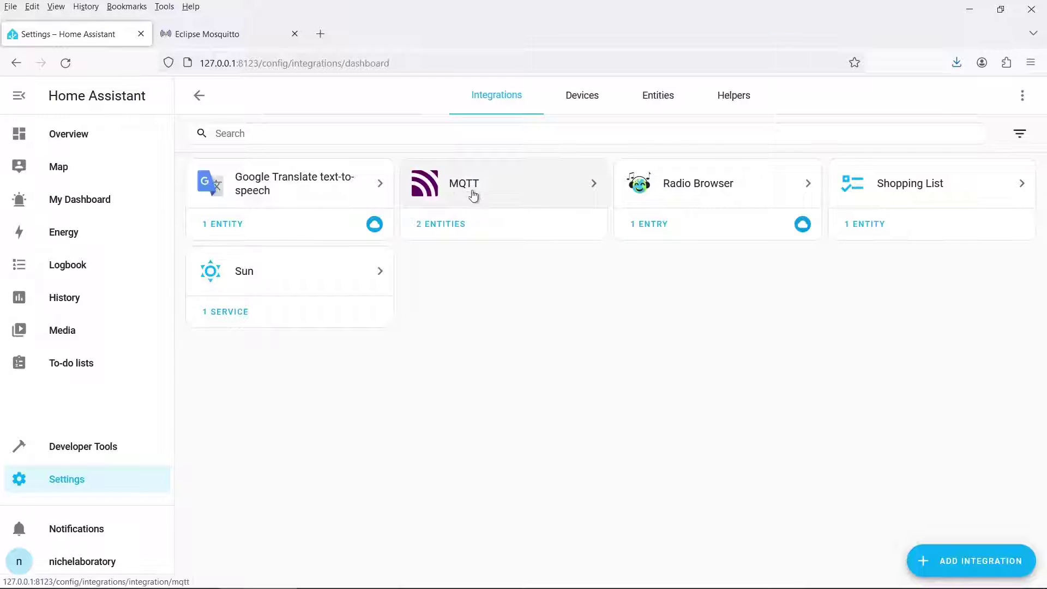
pyautogui.click(472, 192)
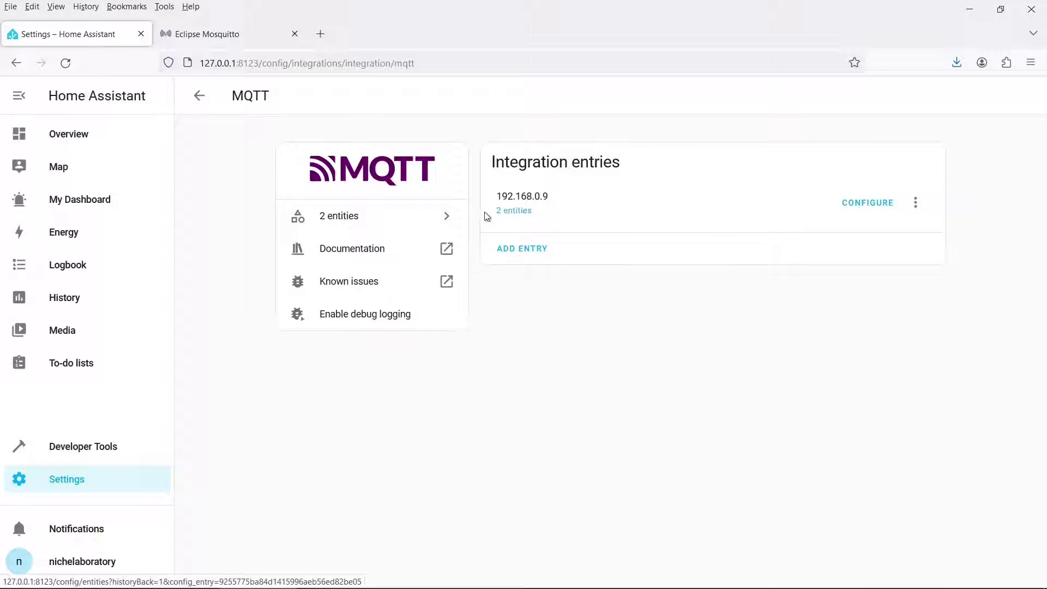
pyautogui.click(336, 222)
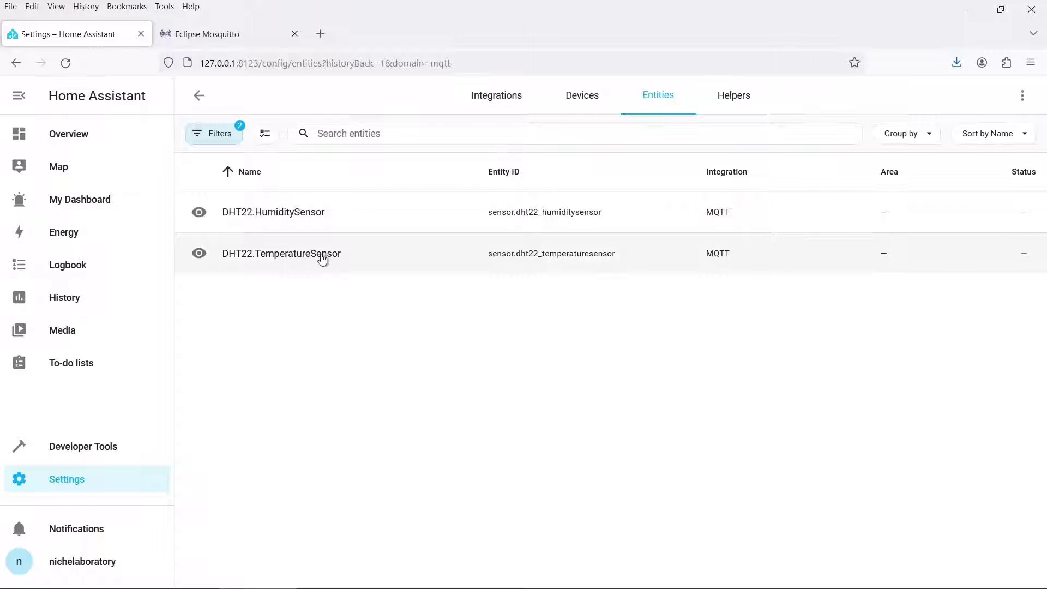
pyautogui.click(338, 213)
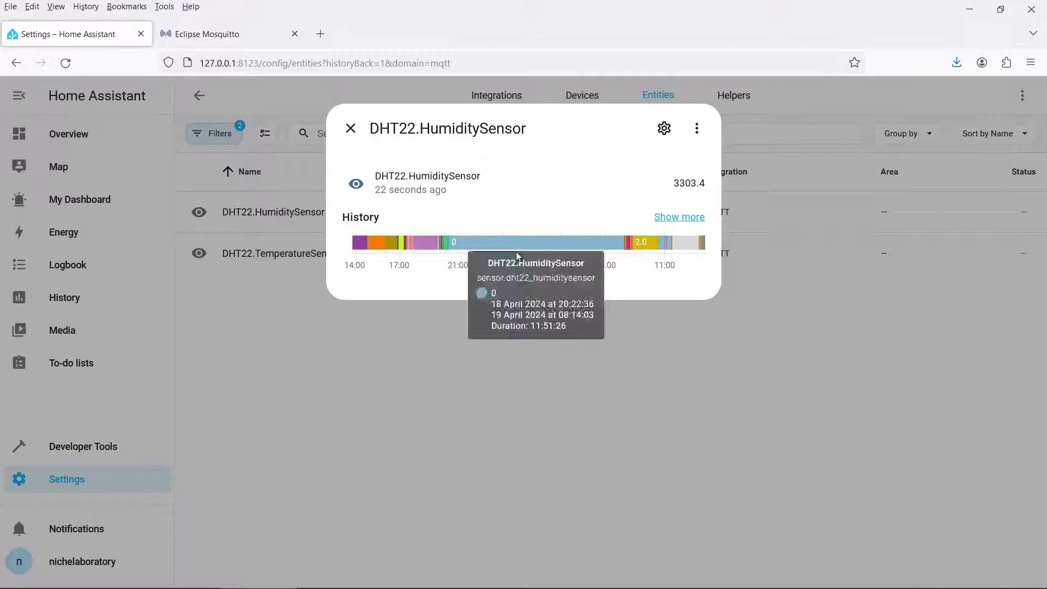
pyautogui.moveTo(523, 246)
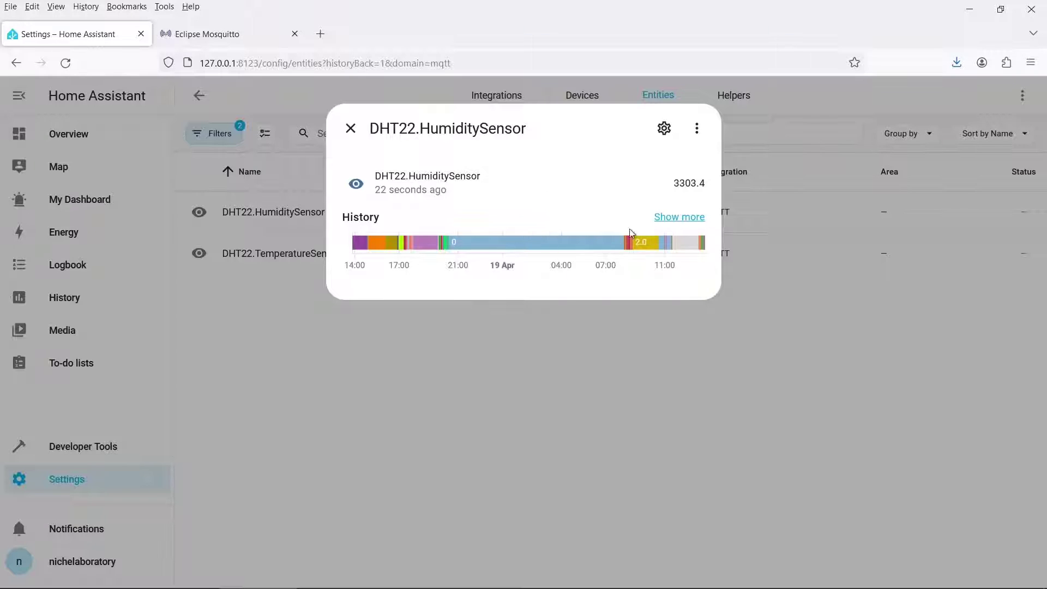
pyautogui.hotkey('alt', 'Tab')
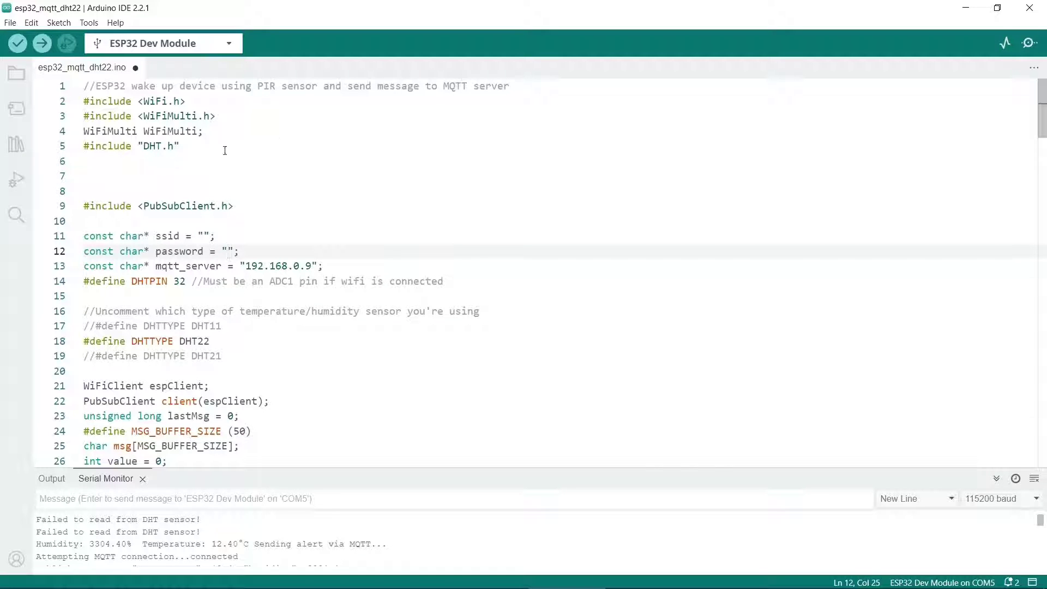
pyautogui.doubleClick(155, 146)
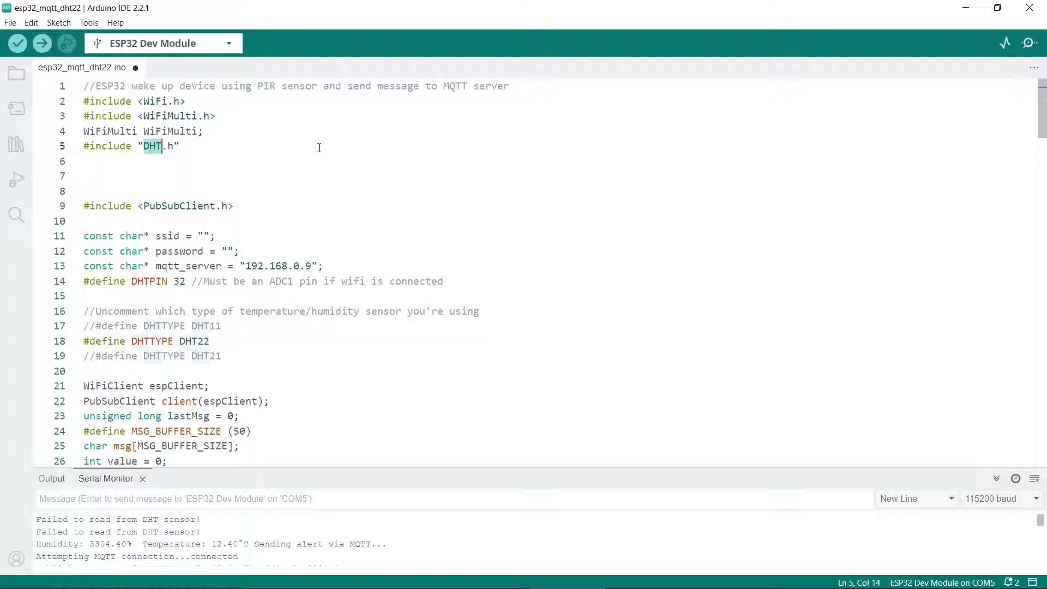
pyautogui.doubleClick(185, 204)
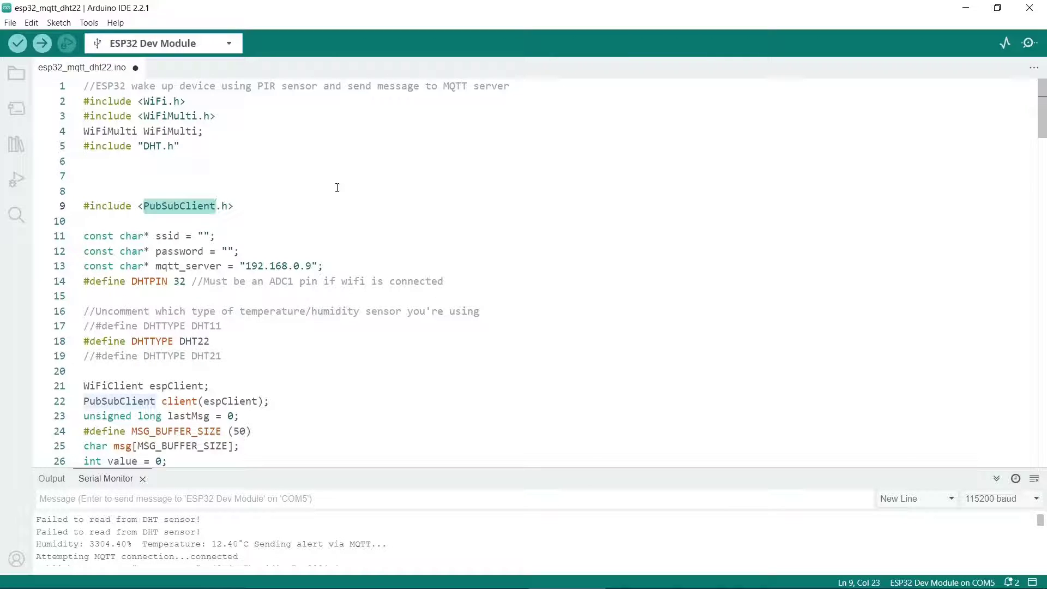
pyautogui.doubleClick(156, 101)
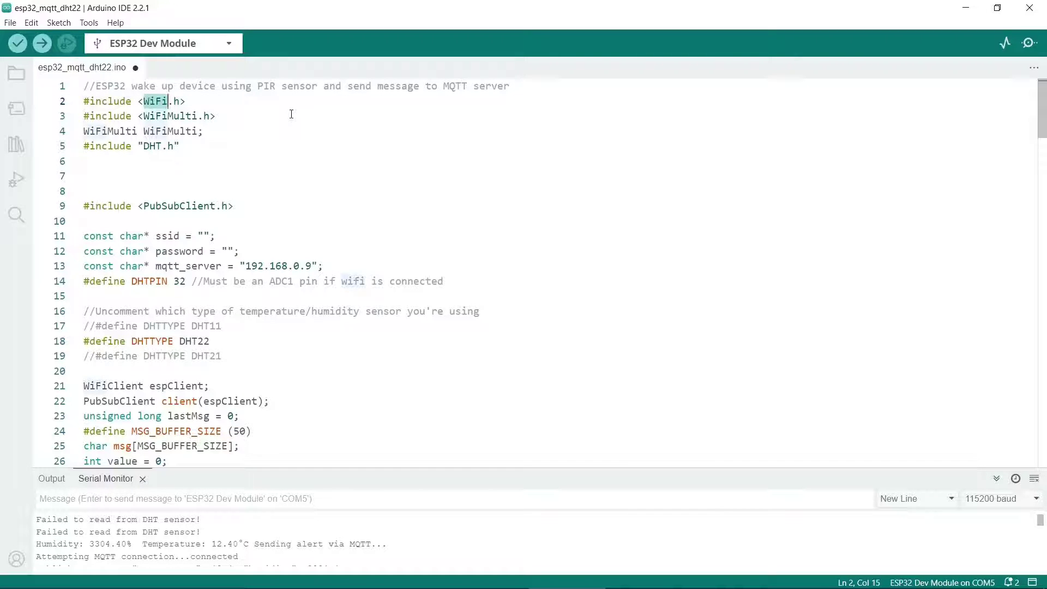
pyautogui.click(139, 161)
pyautogui.click(87, 23)
pyautogui.click(98, 72)
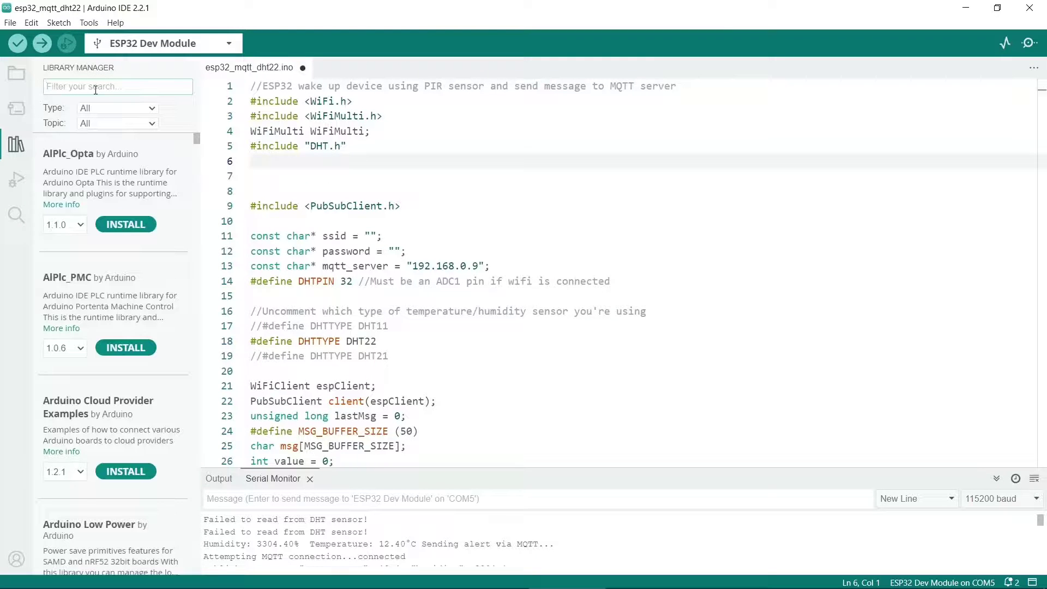
pyautogui.write('dht')
pyautogui.click(110, 112)
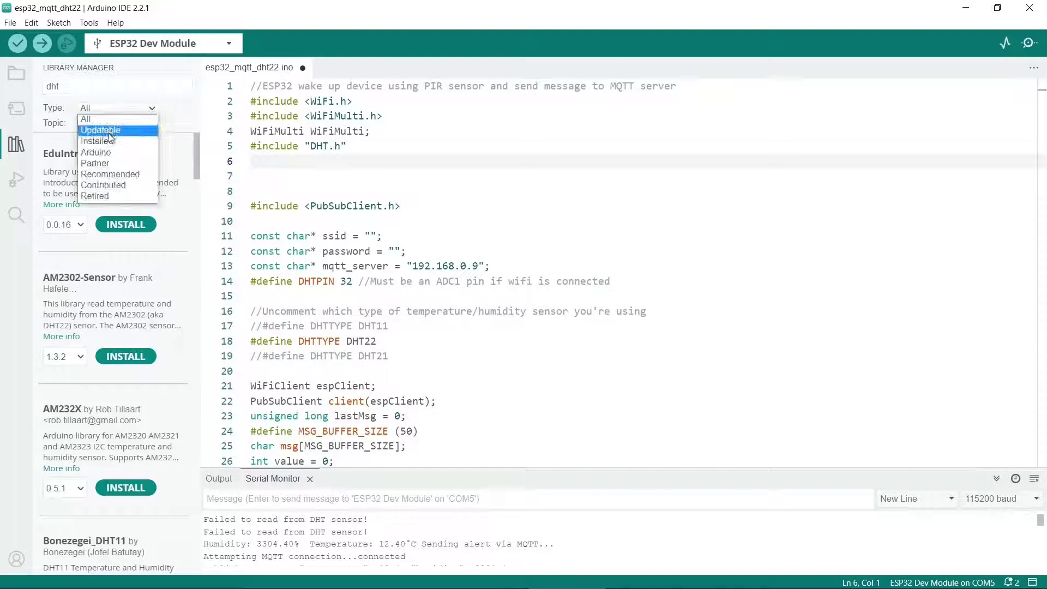
pyautogui.click(109, 142)
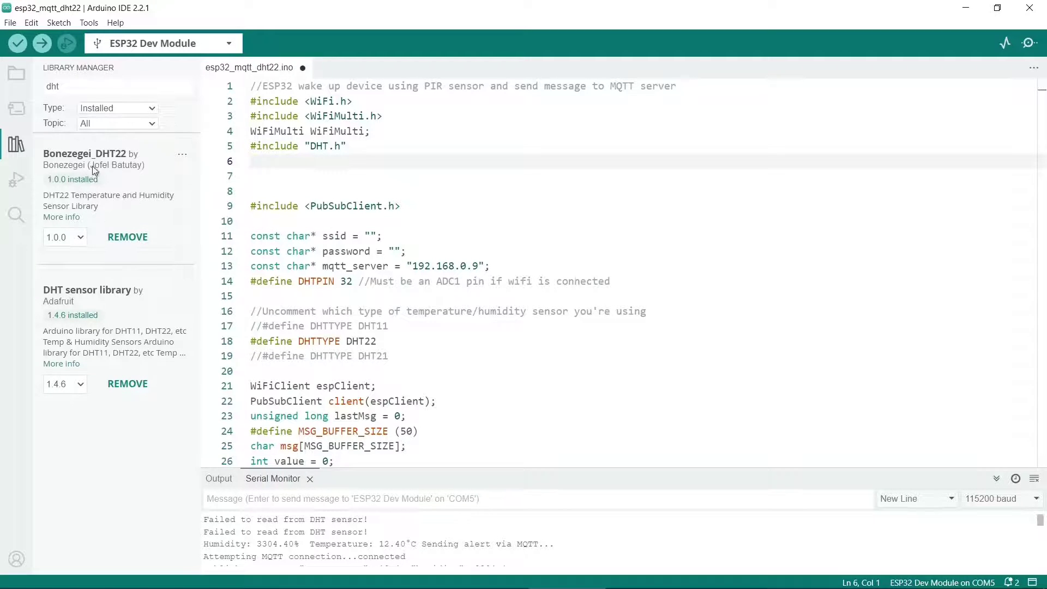
pyautogui.doubleClick(126, 86)
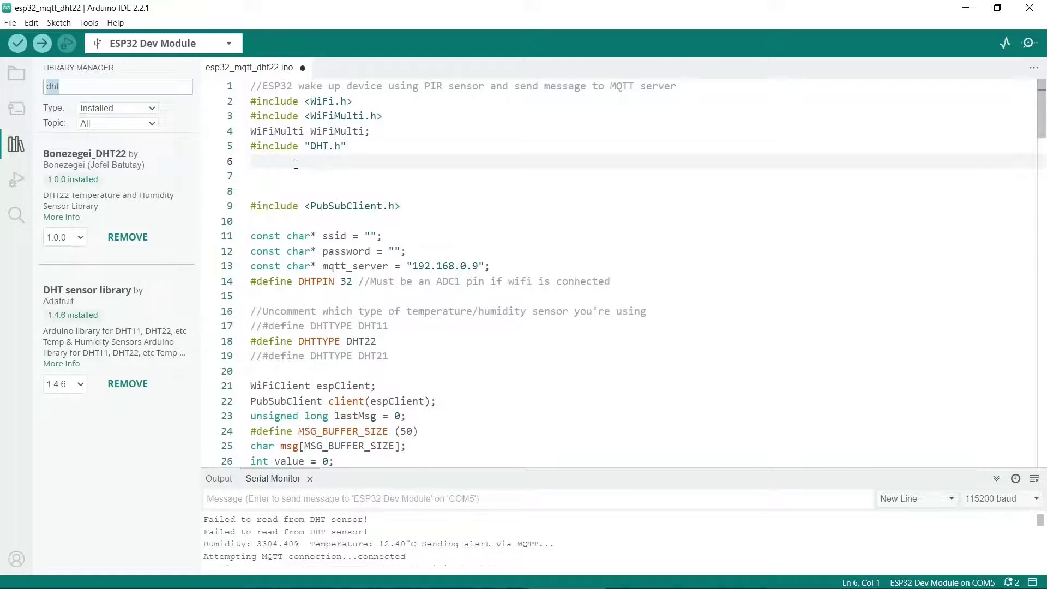
pyautogui.write('pubsubclient')
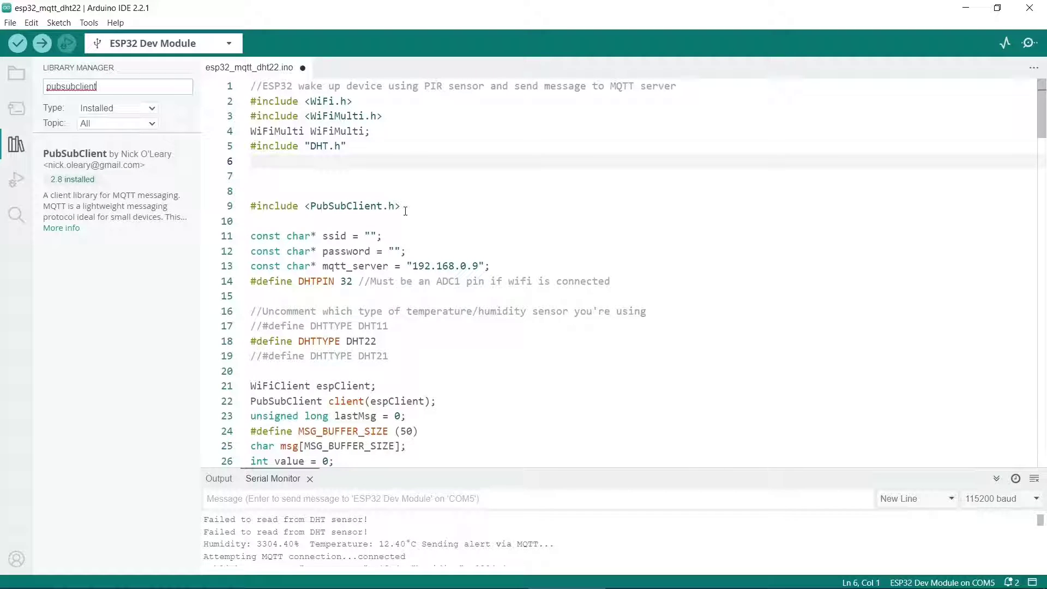
pyautogui.click(16, 144)
pyautogui.click(83, 235)
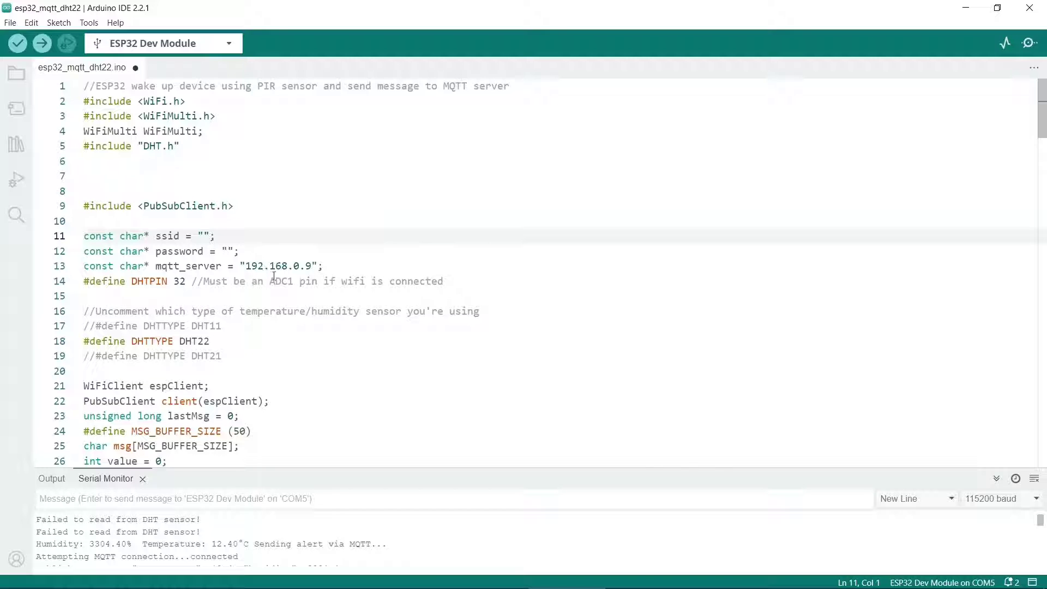
pyautogui.press('Down')
pyautogui.press('Down')
pyautogui.press('Down')
pyautogui.hotkey('ctrl', 'Right')
pyautogui.hotkey('ctrl', 'Right')
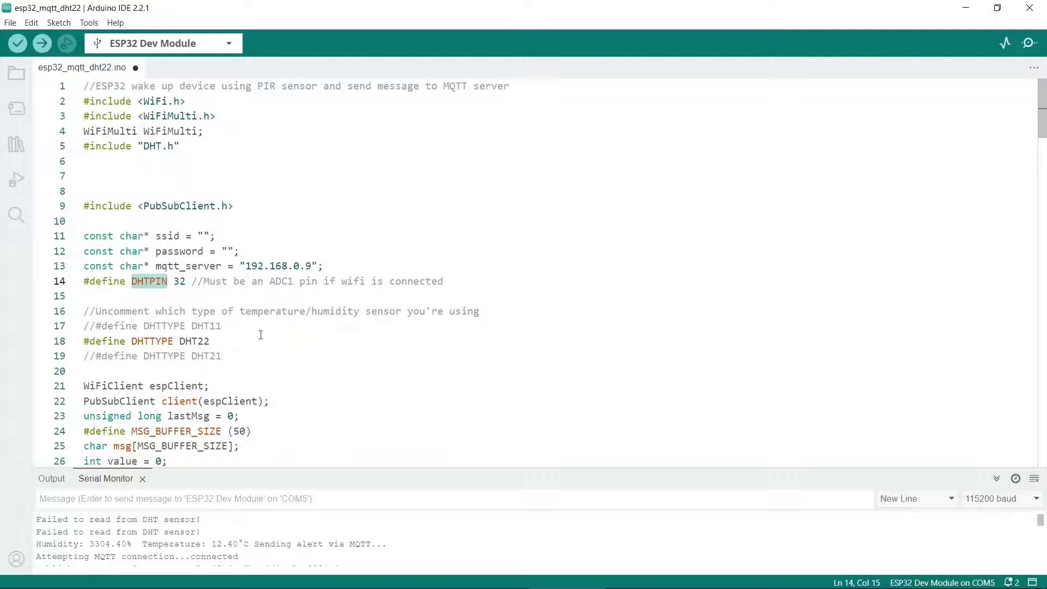
pyautogui.scroll(-3, 261, 335)
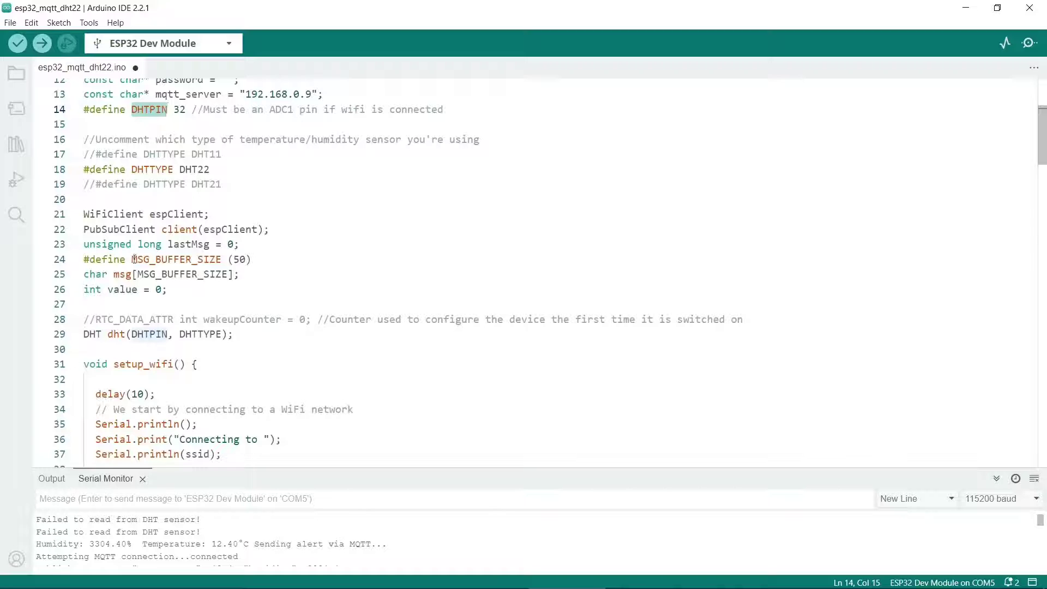
pyautogui.scroll(-3, 305, 241)
pyautogui.scroll(-2, 329, 234)
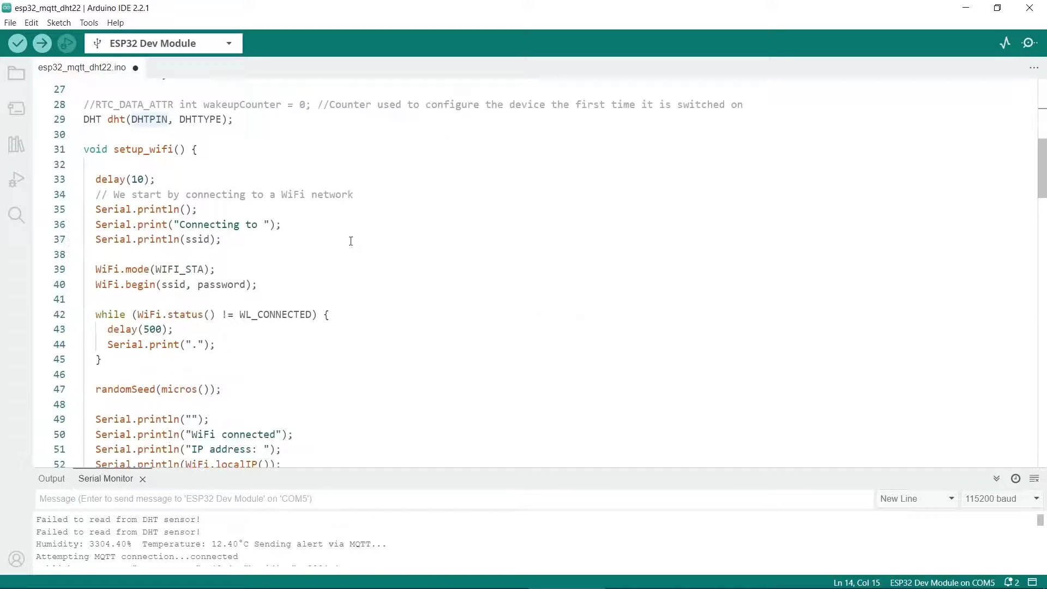
pyautogui.scroll(-10, 344, 229)
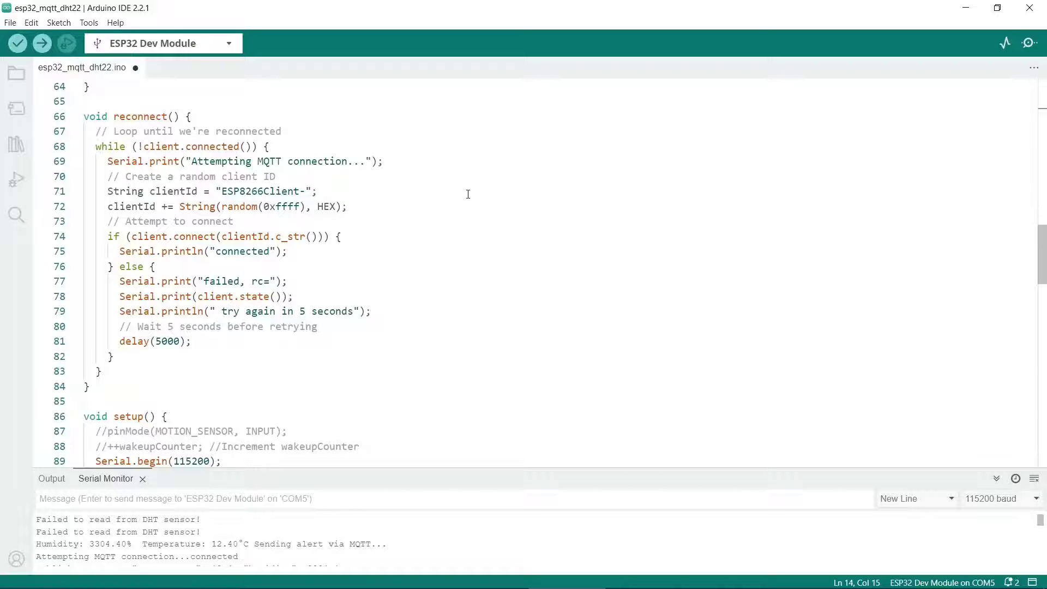
pyautogui.scroll(-7, 468, 194)
pyautogui.doubleClick(288, 190)
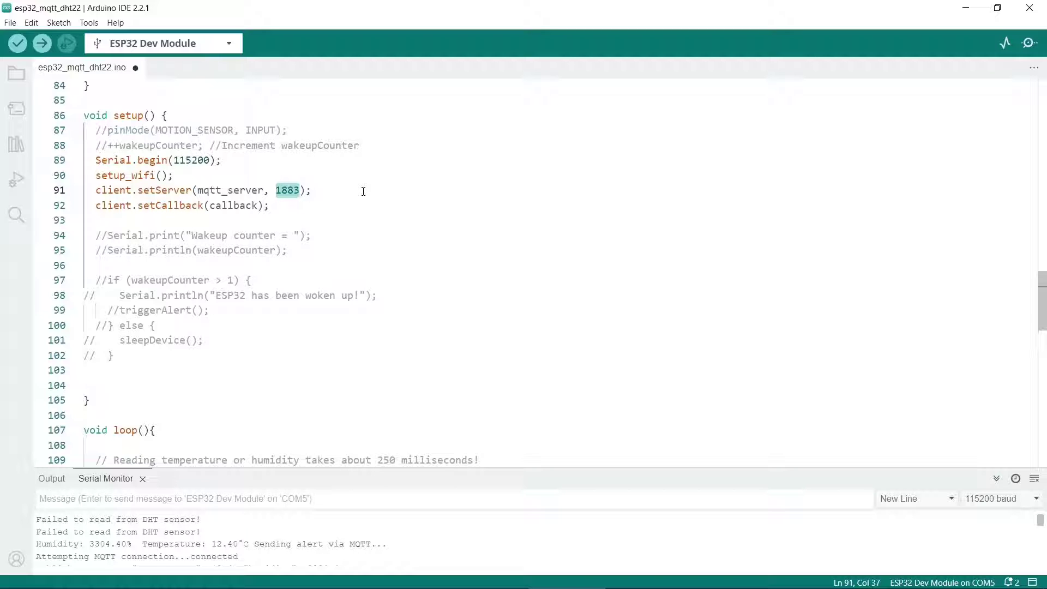
pyautogui.scroll(-7, 413, 196)
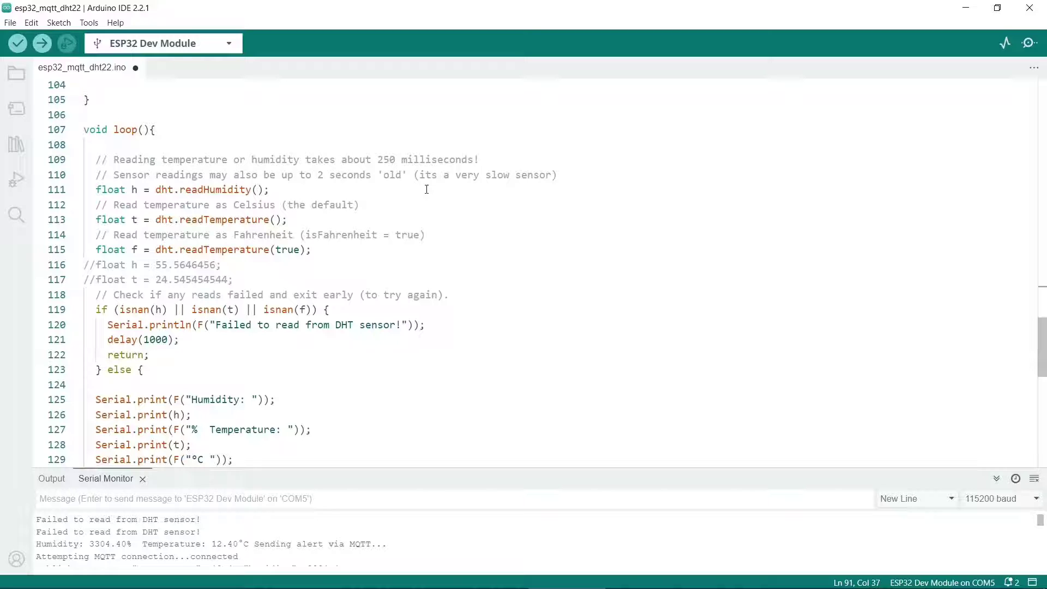
pyautogui.scroll(-1, 427, 189)
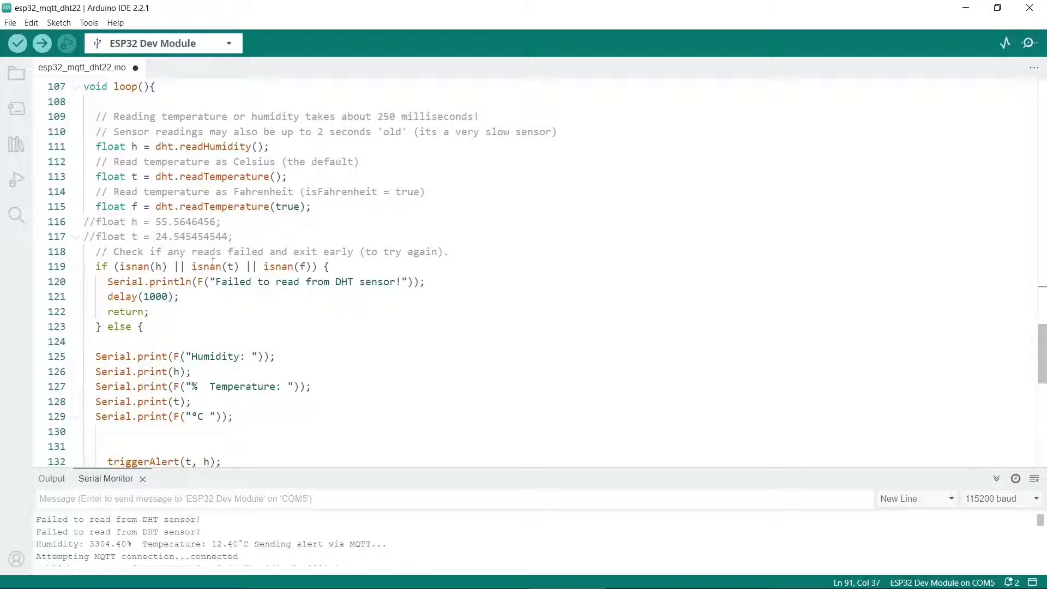
pyautogui.scroll(-3, 154, 314)
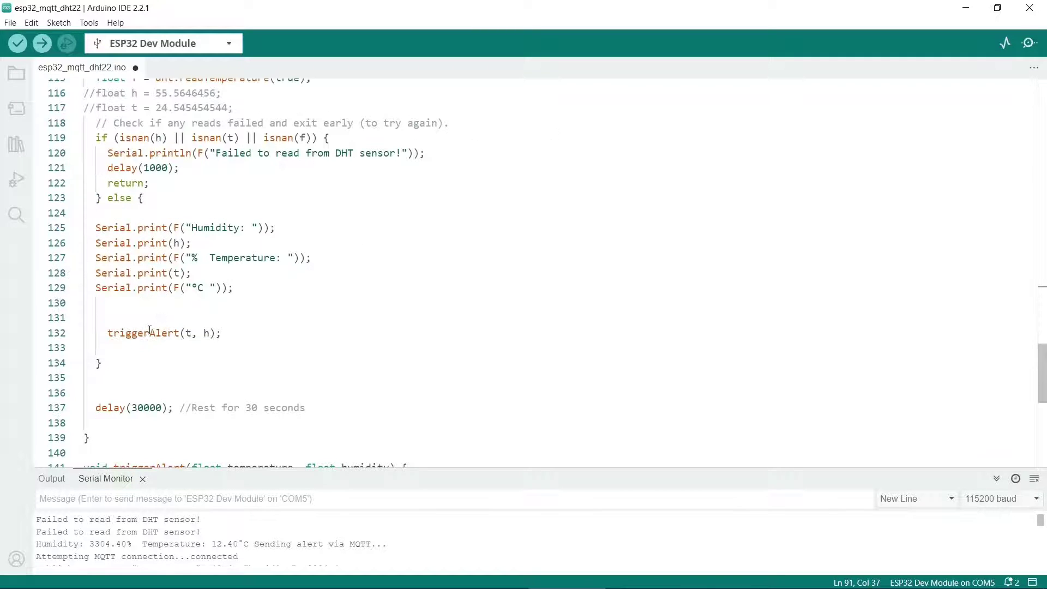
pyautogui.doubleClick(150, 331)
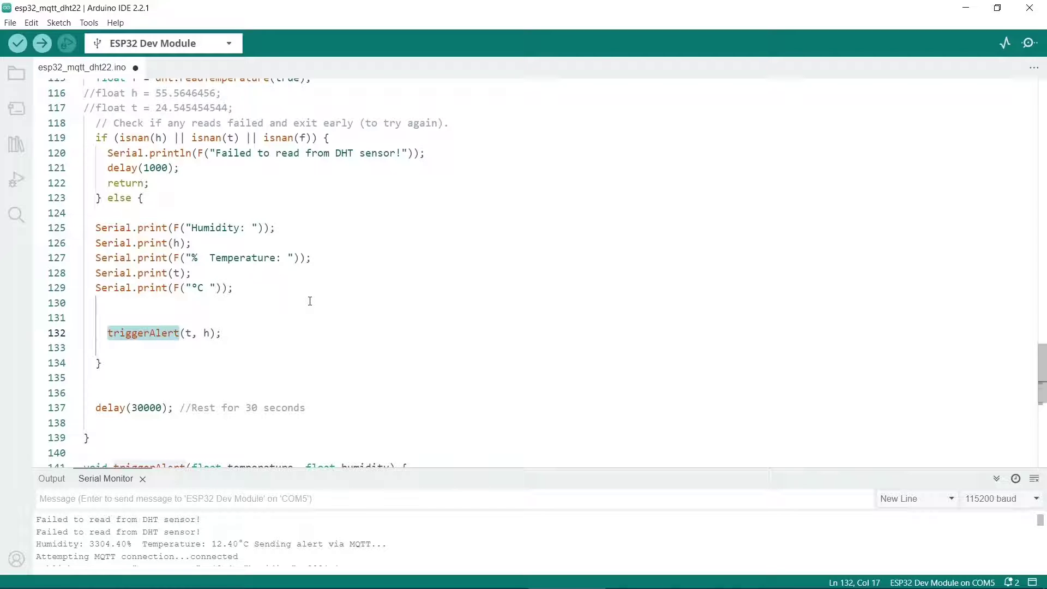
# Step: Inspect the snprintf JSON format string and its escaped braces in triggerAlert on line 152
pyautogui.scroll(-2, 314, 298)
pyautogui.scroll(-5, 356, 254)
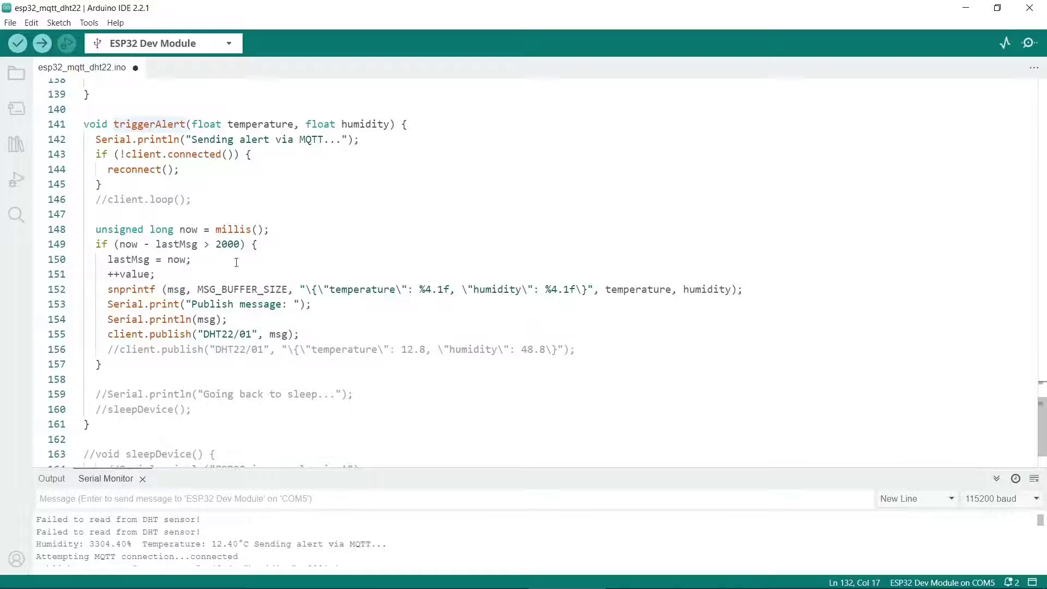
pyautogui.moveTo(265, 228)
pyautogui.doubleClick(313, 289)
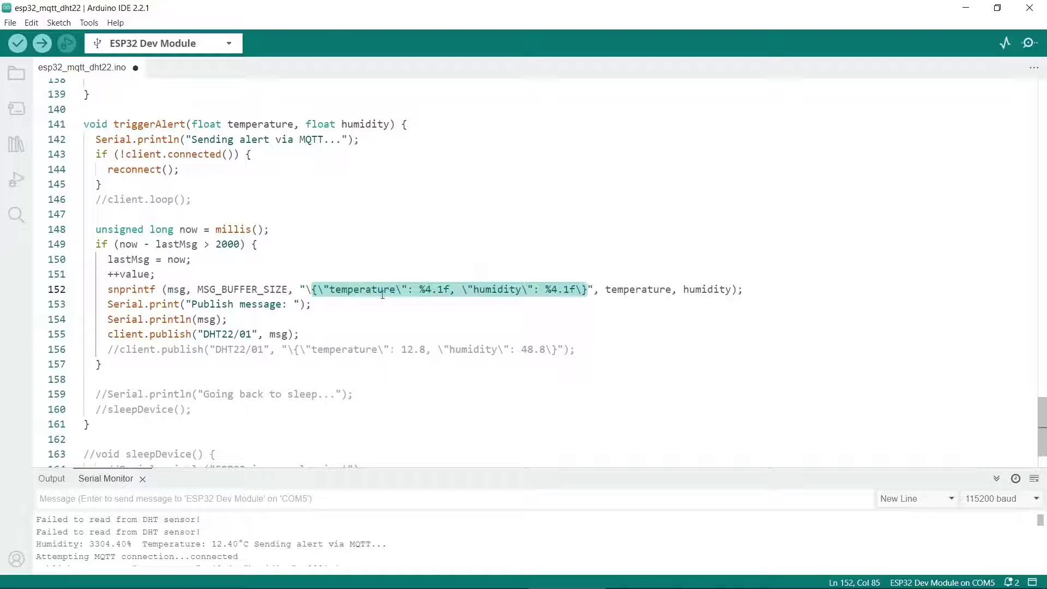
pyautogui.click(512, 229)
pyautogui.click(347, 315)
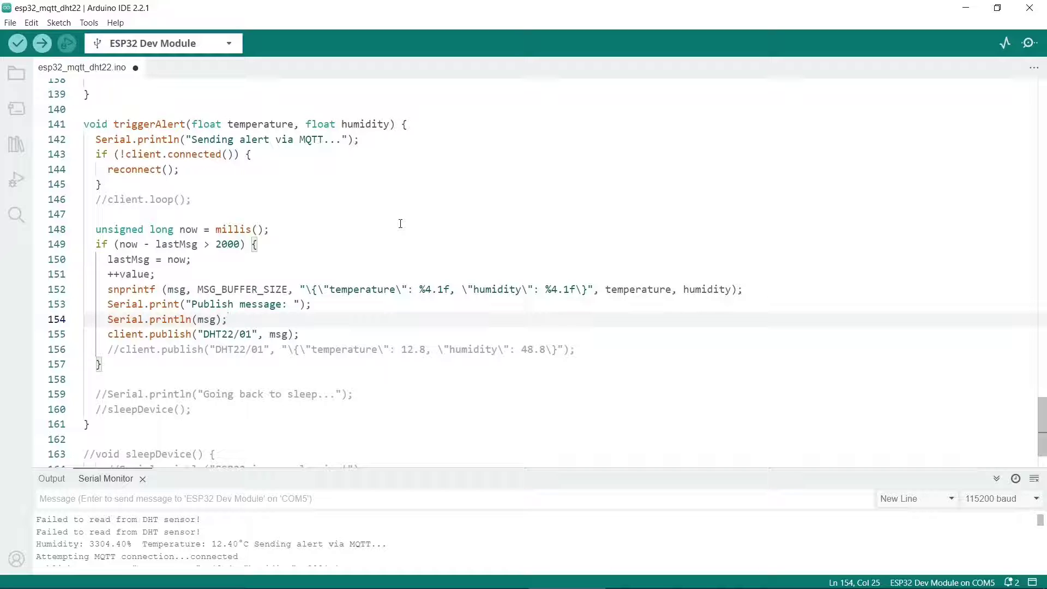
pyautogui.click(318, 293)
pyautogui.click(308, 291)
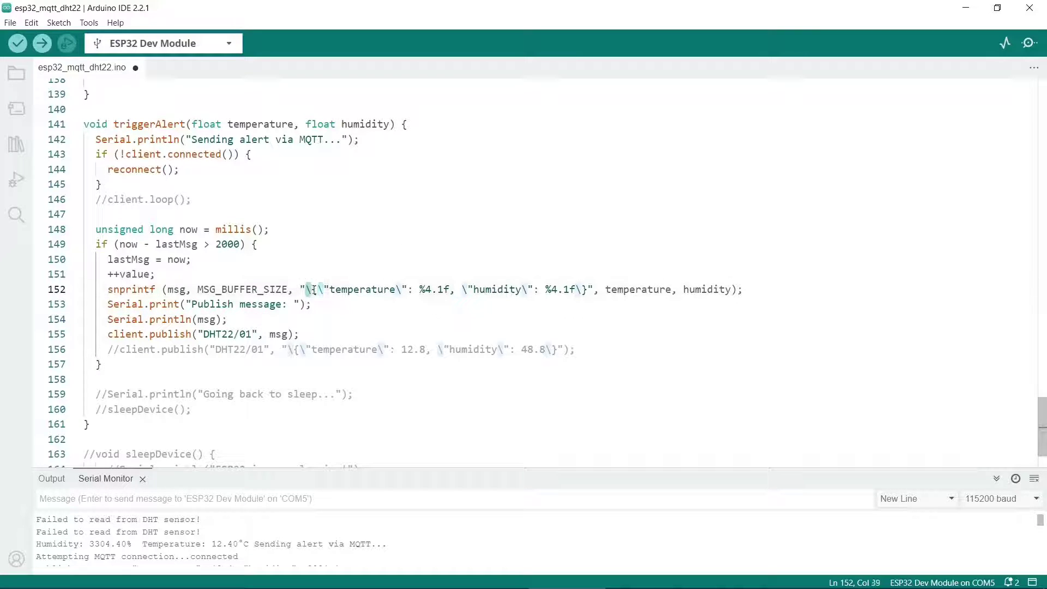
pyautogui.click(314, 291)
pyautogui.press('Up')
pyautogui.press('Up')
pyautogui.press('Up')
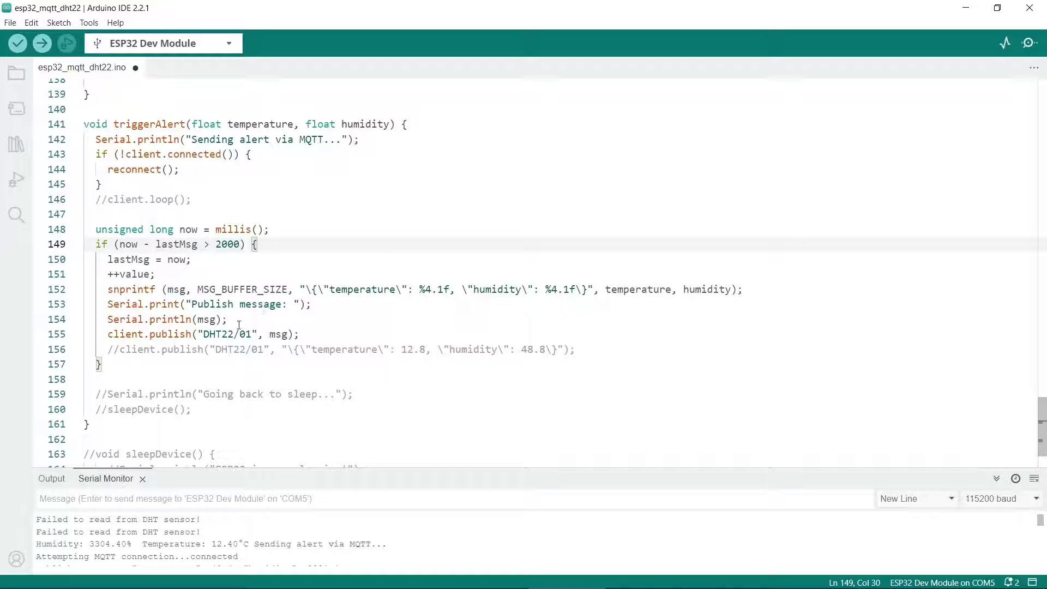
# Step: Highlight the DHT22/01 publish topic and the temperature and humidity JSON keys
pyautogui.moveTo(205, 334); pyautogui.dragTo(252, 334)
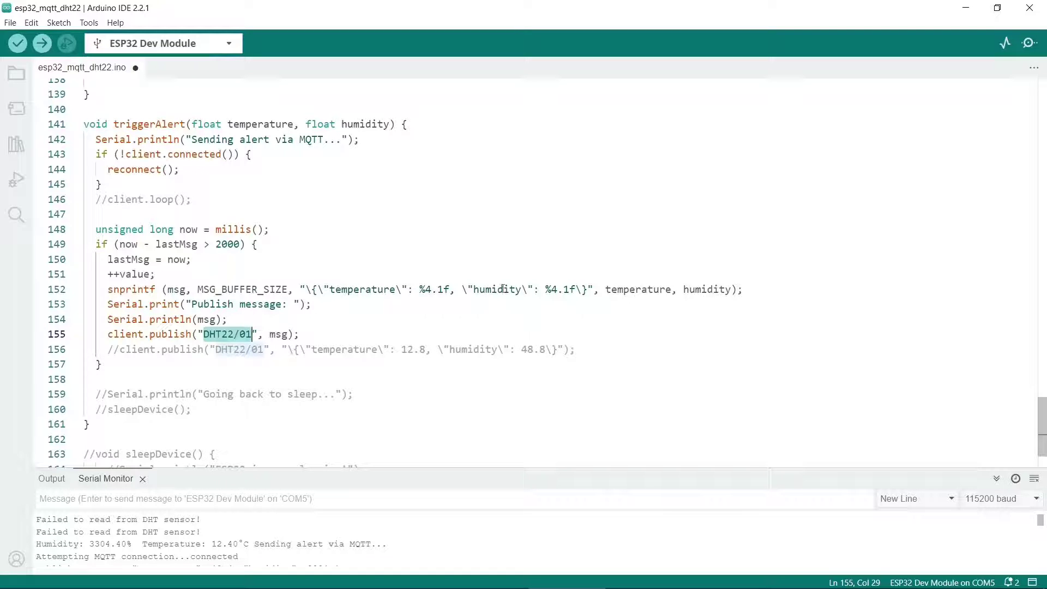
pyautogui.doubleClick(381, 290)
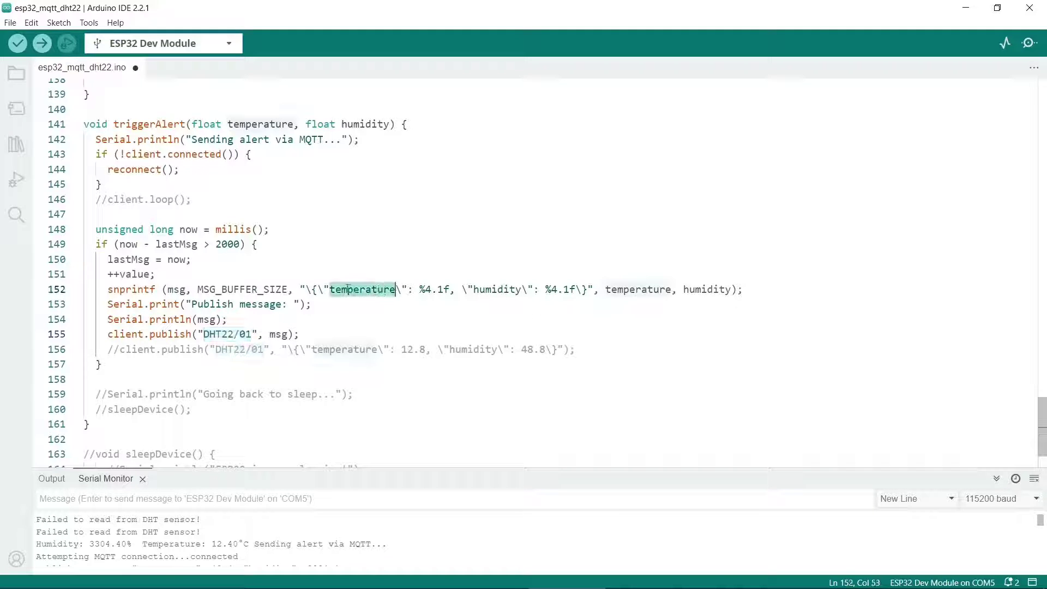
pyautogui.doubleClick(492, 289)
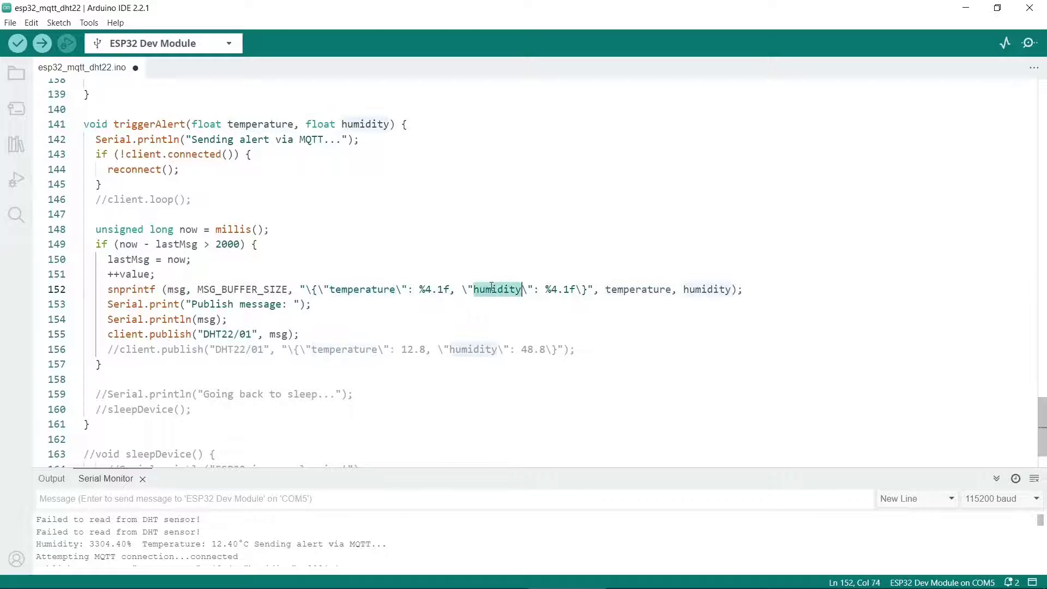
pyautogui.hotkey('alt', 'Tab')
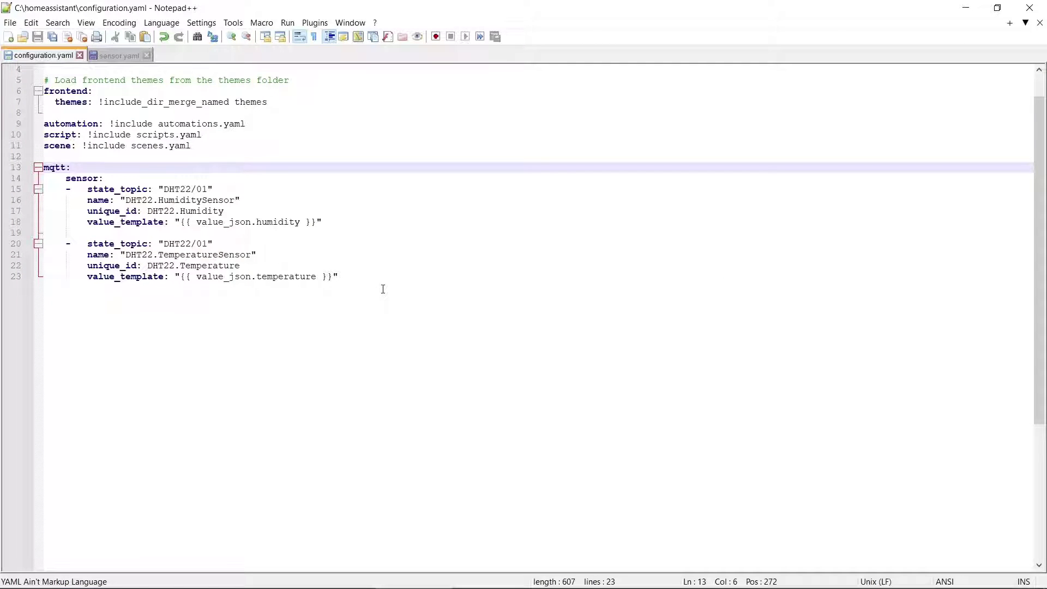
# Step: Highlight value_json's humidity and temperature keys and the DHT22/01 state topic in configuration.yaml
pyautogui.doubleClick(211, 222)
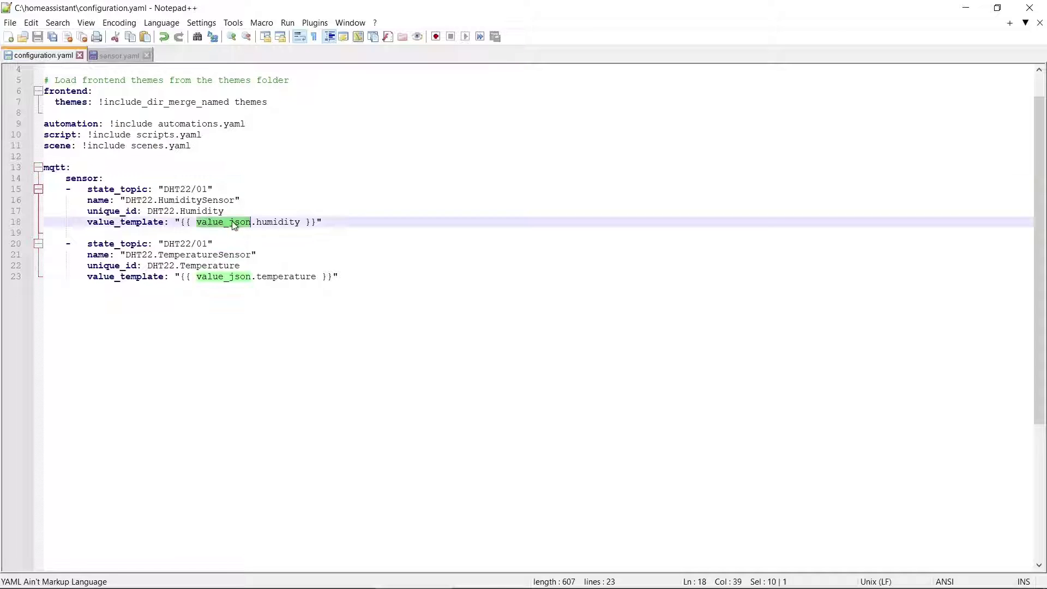
pyautogui.doubleClick(276, 224)
pyautogui.doubleClick(275, 277)
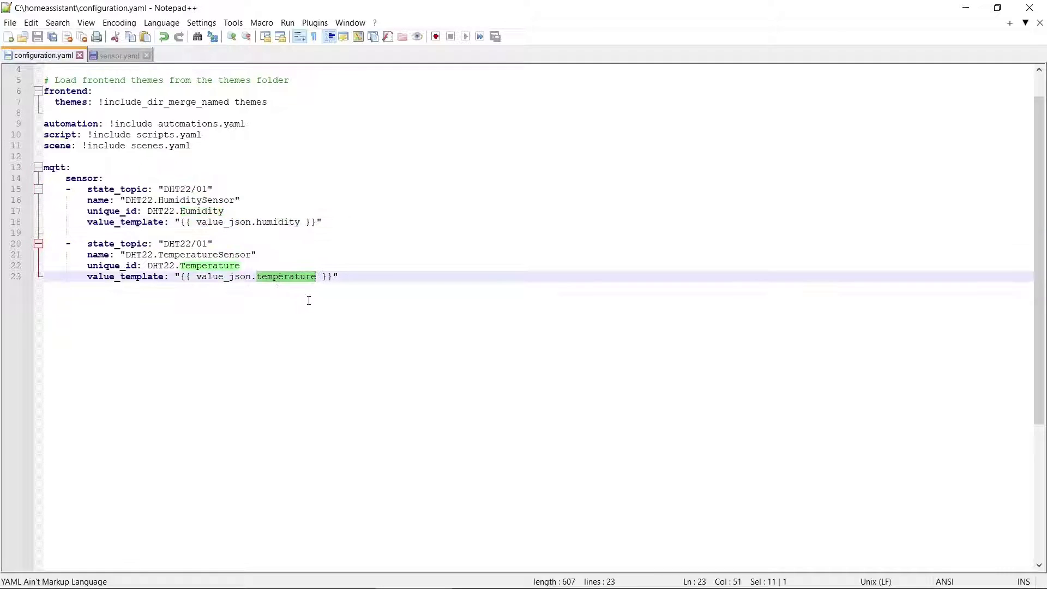
pyautogui.doubleClick(284, 223)
pyautogui.doubleClick(290, 277)
pyautogui.doubleClick(280, 224)
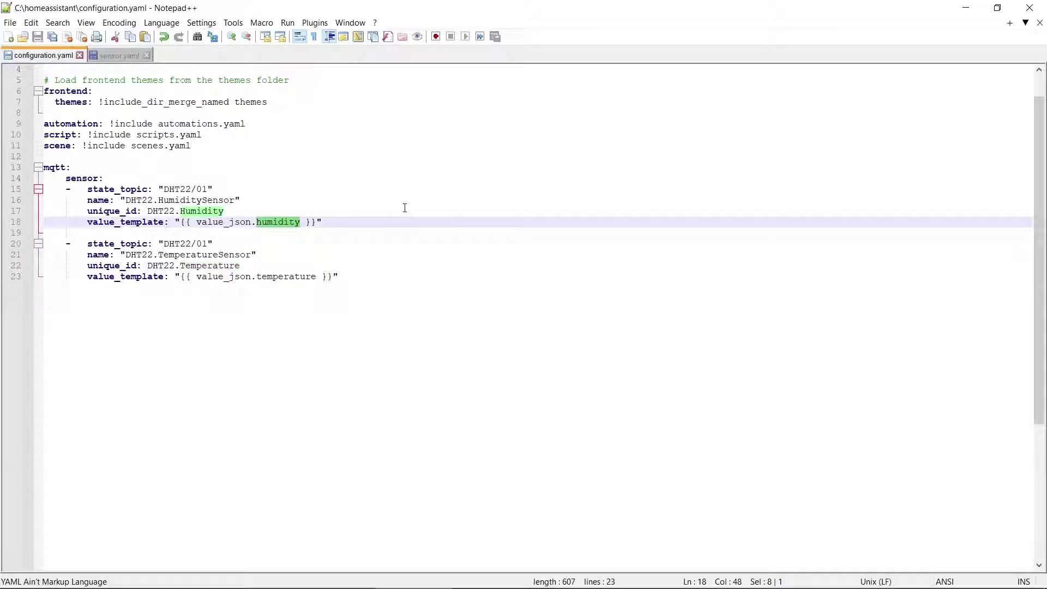
pyautogui.moveTo(164, 189); pyautogui.dragTo(208, 189)
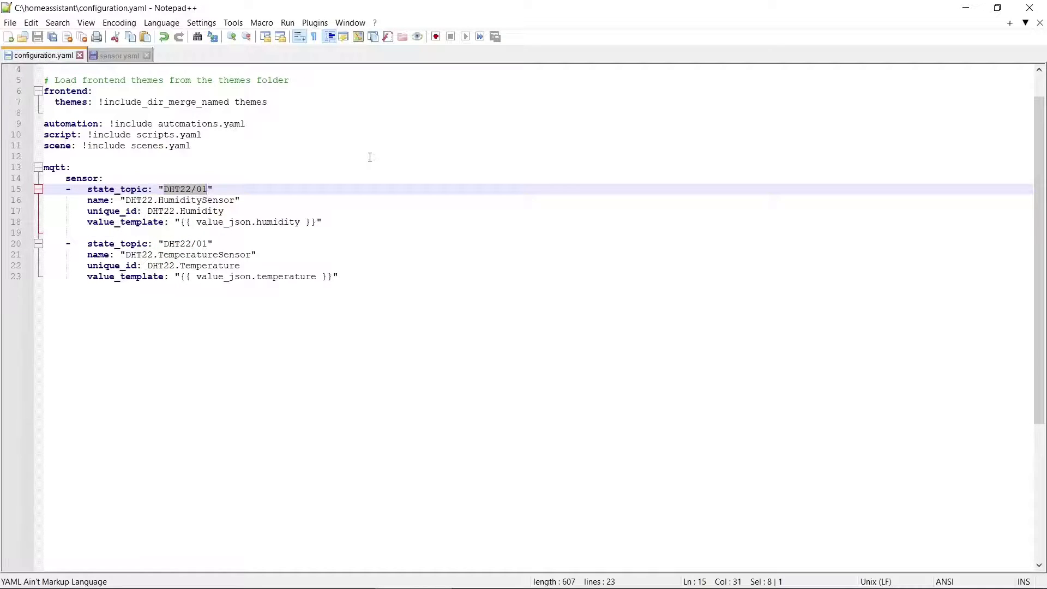
# Step: Match them against the sketch's DHT22/01 publish topic and temperature and humidity JSON keys
pyautogui.hotkey('alt', 'Tab')
pyautogui.moveTo(203, 337); pyautogui.dragTo(245, 337)
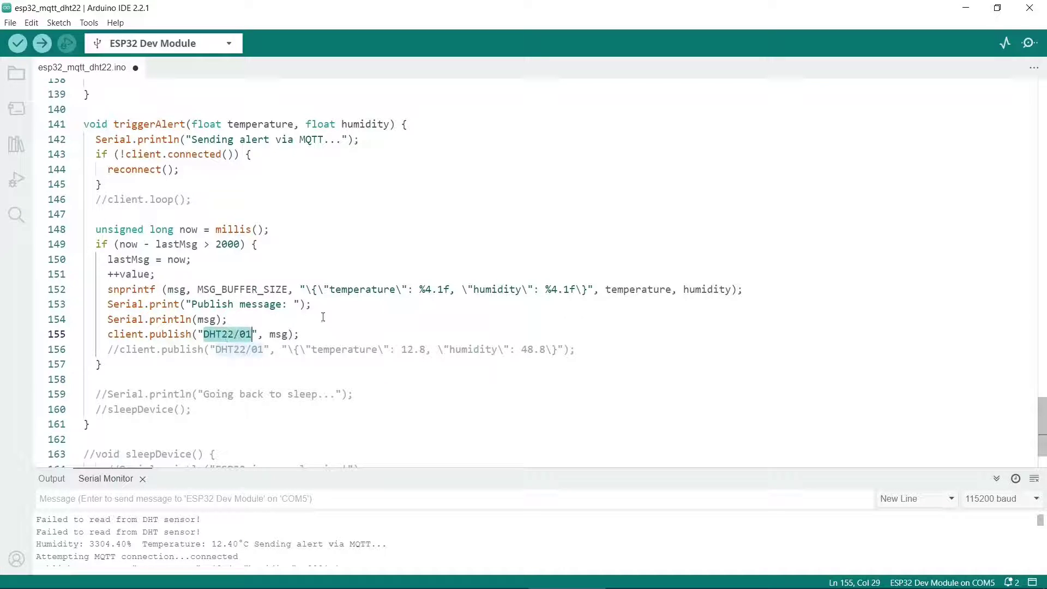
pyautogui.doubleClick(342, 291)
pyautogui.doubleClick(495, 289)
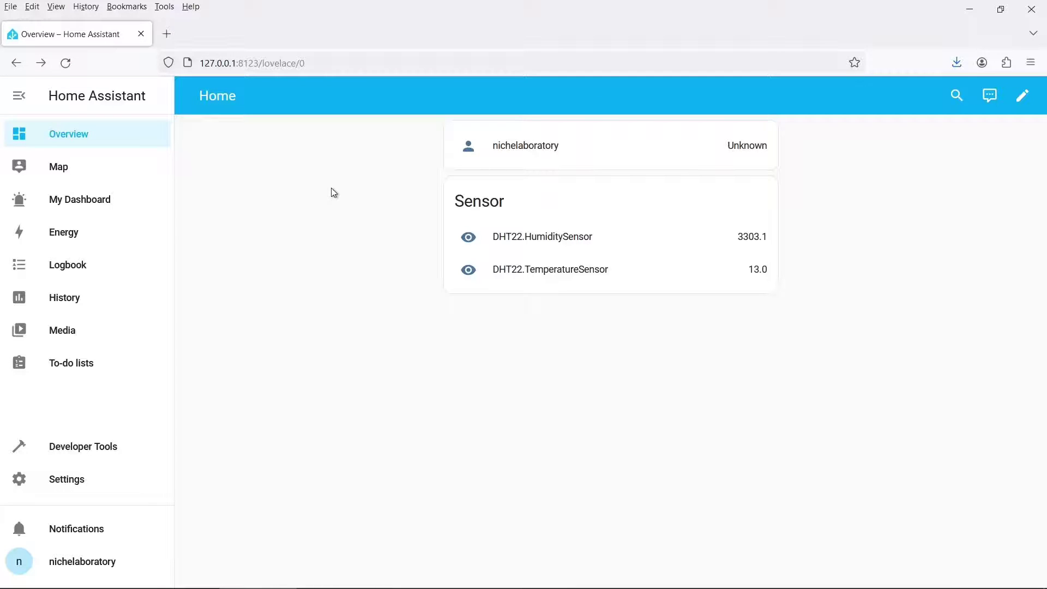
# Step: Open My Dashboard showing Humidity 3,303.1 and Temperature 13.0 gauges with History cards
pyautogui.click(80, 202)
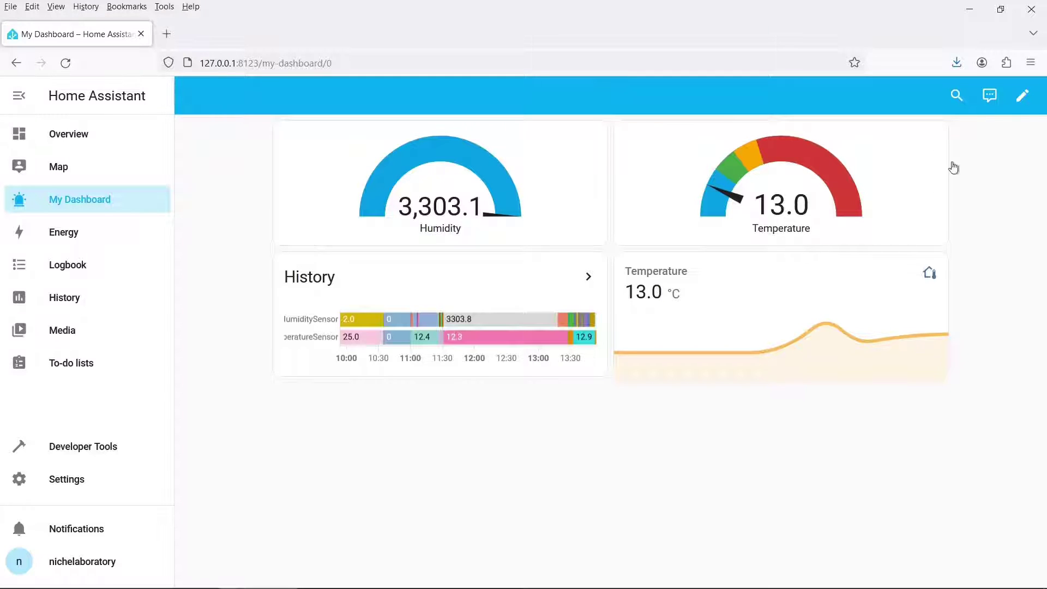
# Step: Switch My Dashboard to edit mode and open the Home view card picker, scrolling to Gauge
pyautogui.click(1022, 99)
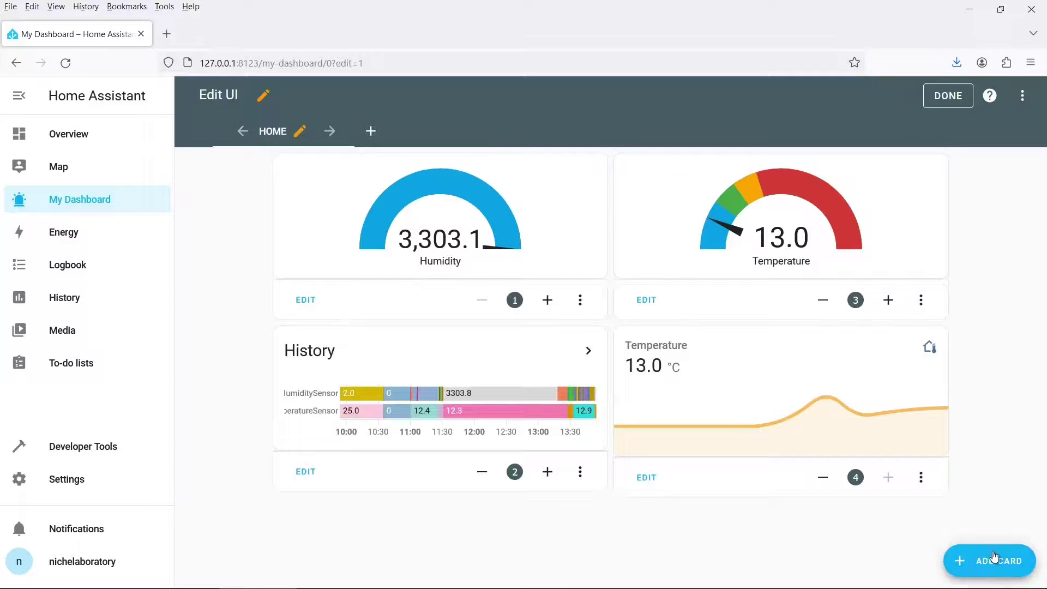
pyautogui.click(994, 557)
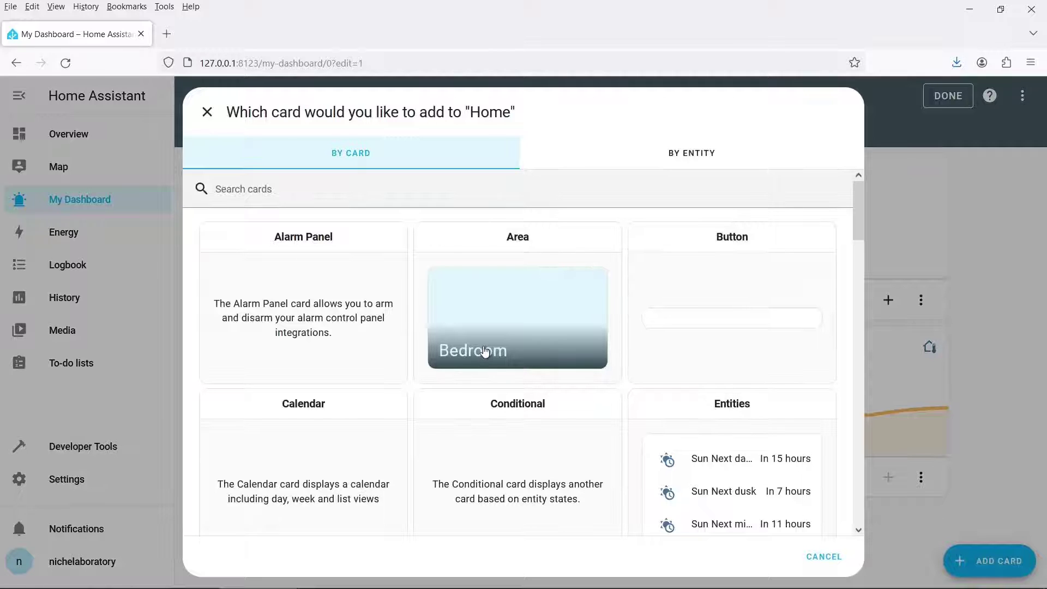
pyautogui.scroll(-6, 532, 344)
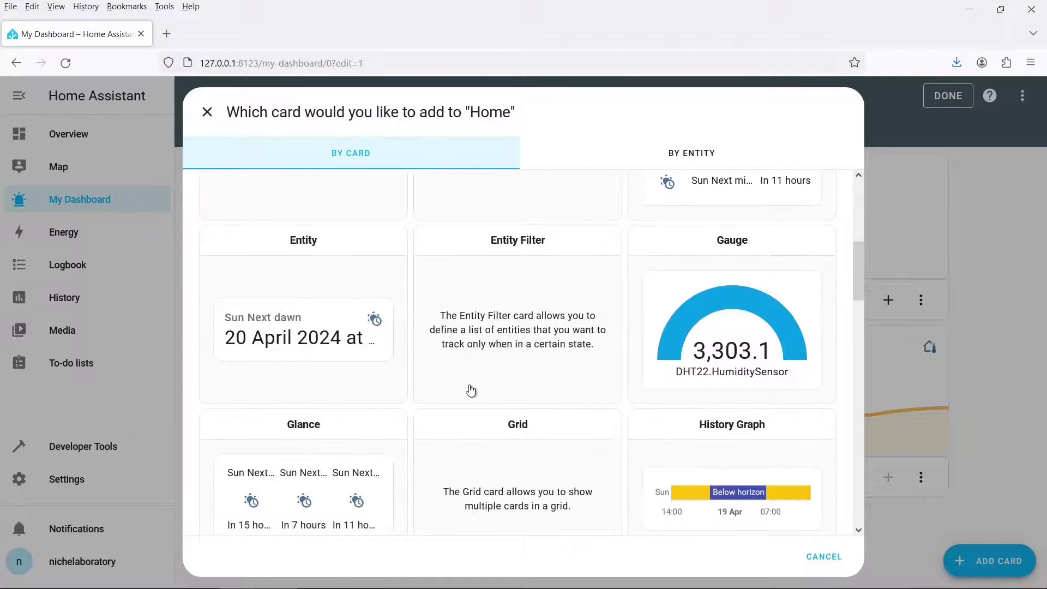
# Step: Start a Gauge card for DHT22.HumiditySensor and open the Theme list without choosing one
pyautogui.click(748, 308)
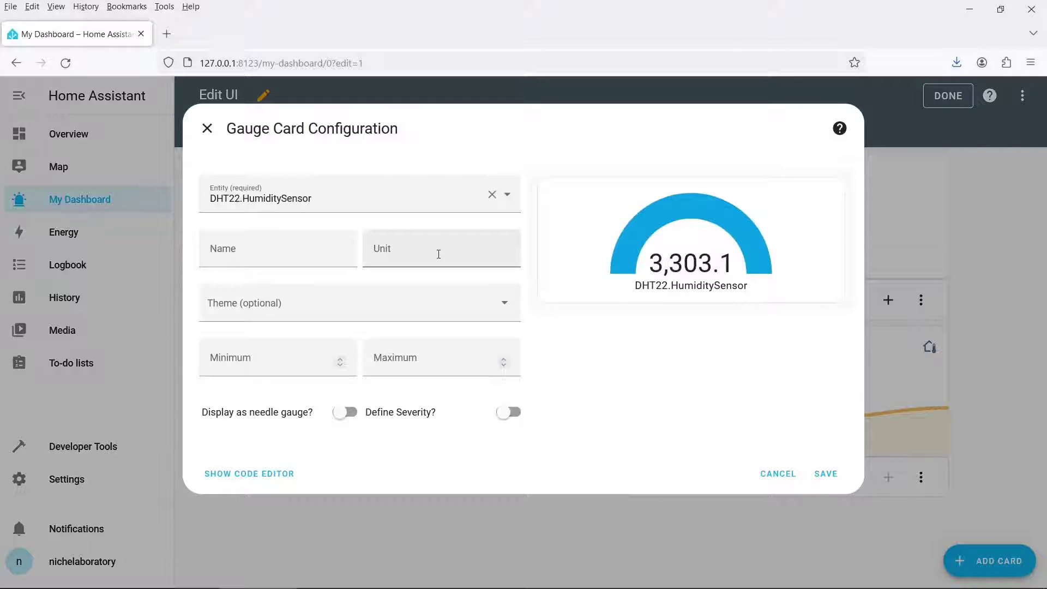
pyautogui.click(505, 302)
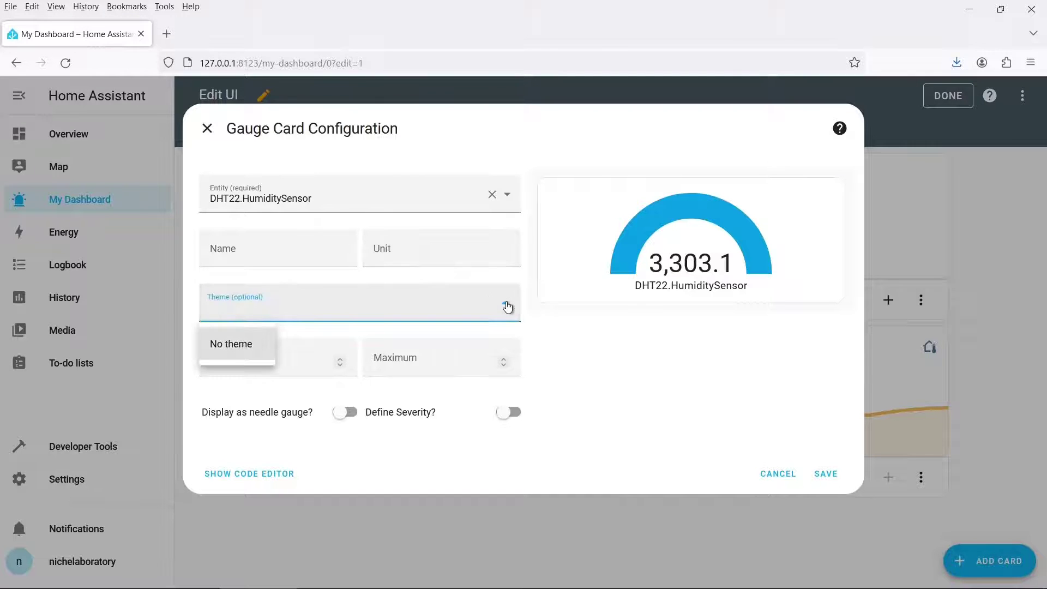
pyautogui.click(506, 307)
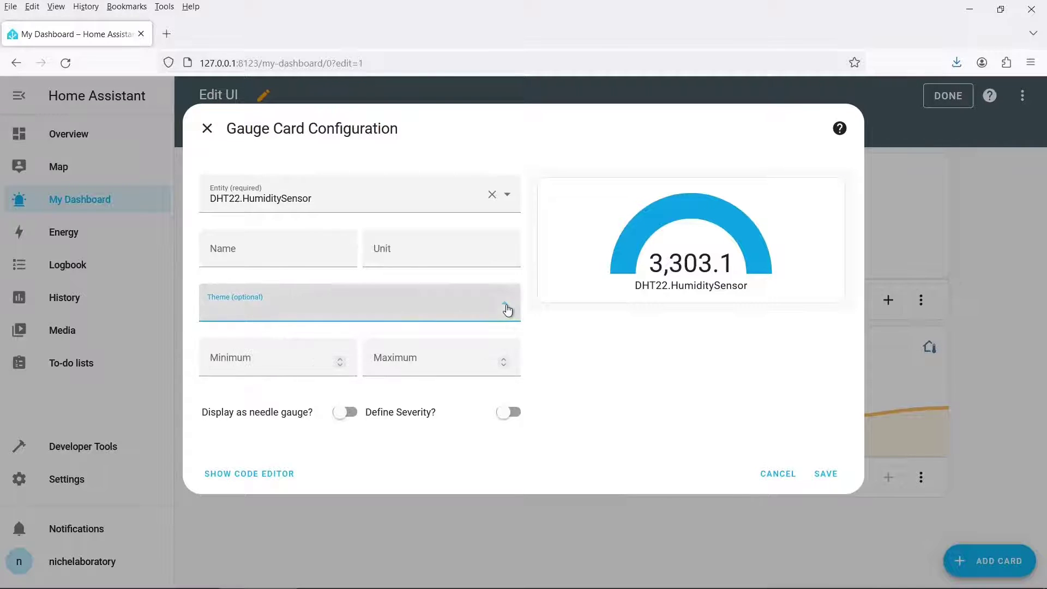
# Step: Toggle the needle gauge on and off, enable Define Severity, then discard the card
pyautogui.click(346, 413)
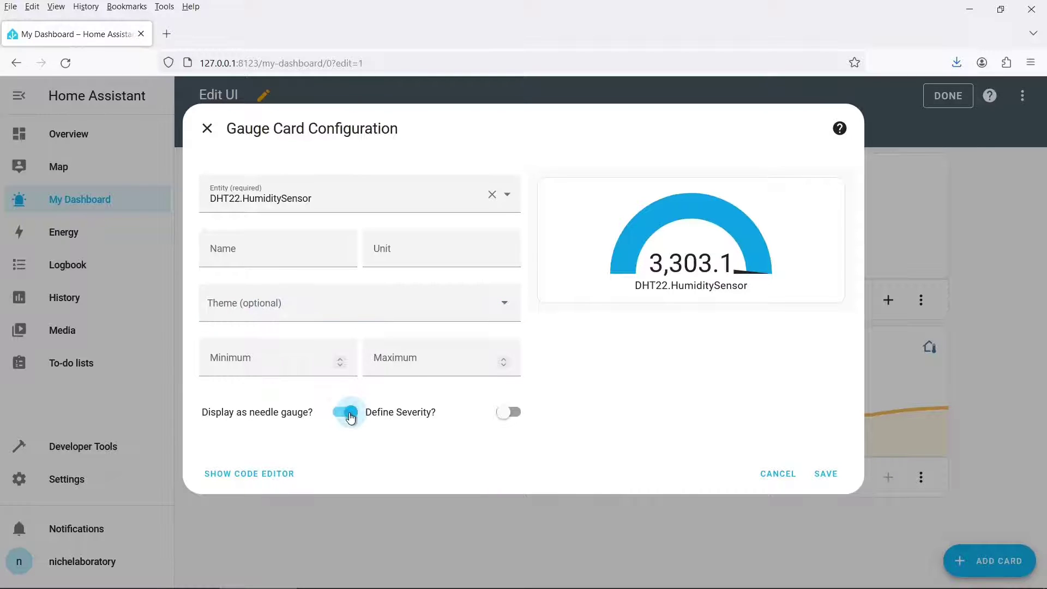
pyautogui.click(350, 417)
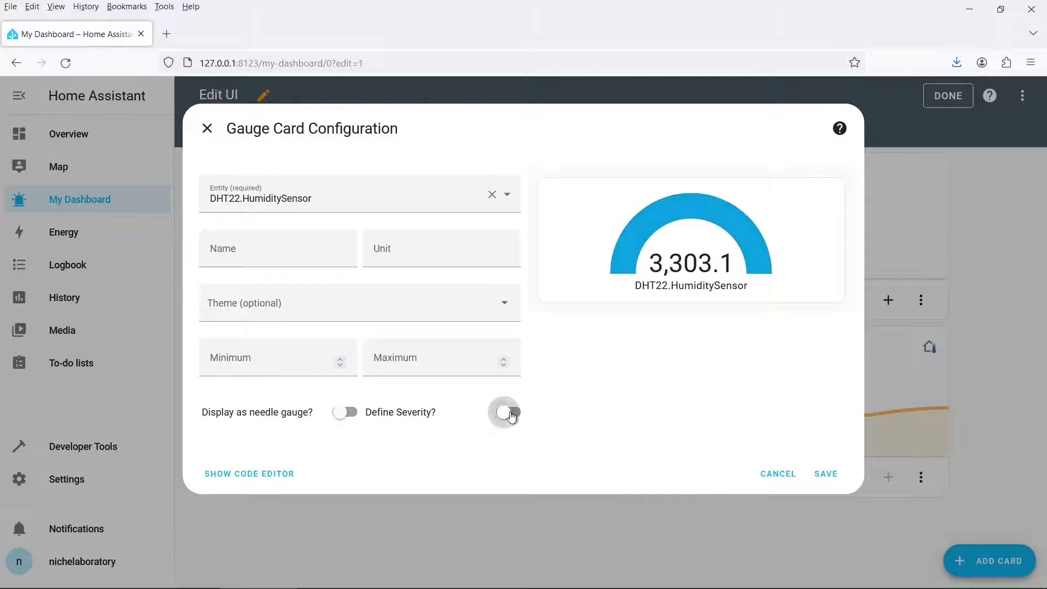
pyautogui.click(511, 416)
pyautogui.scroll(-1, 316, 444)
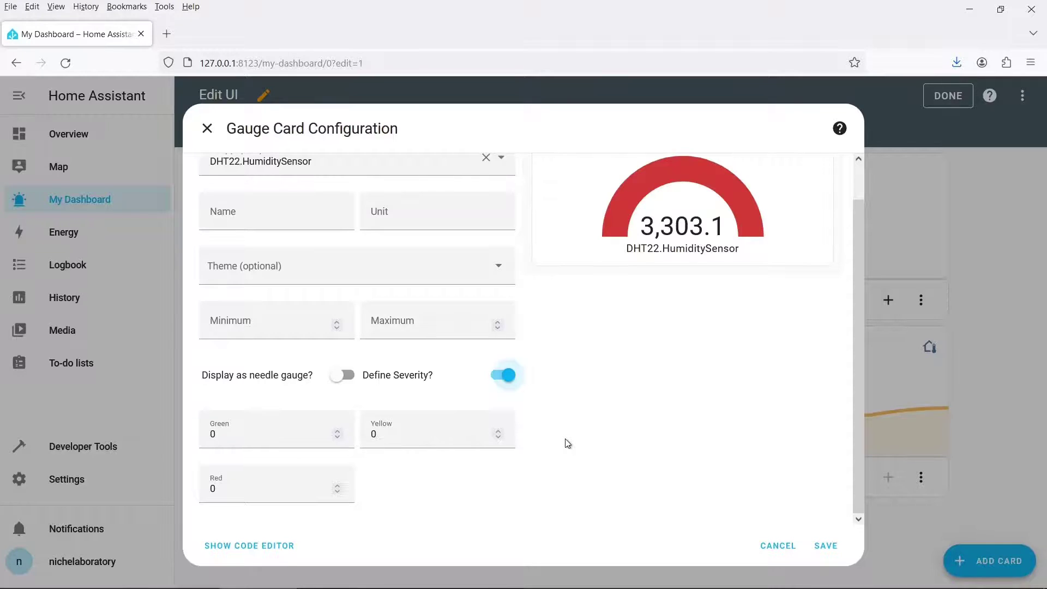
pyautogui.press('Escape')
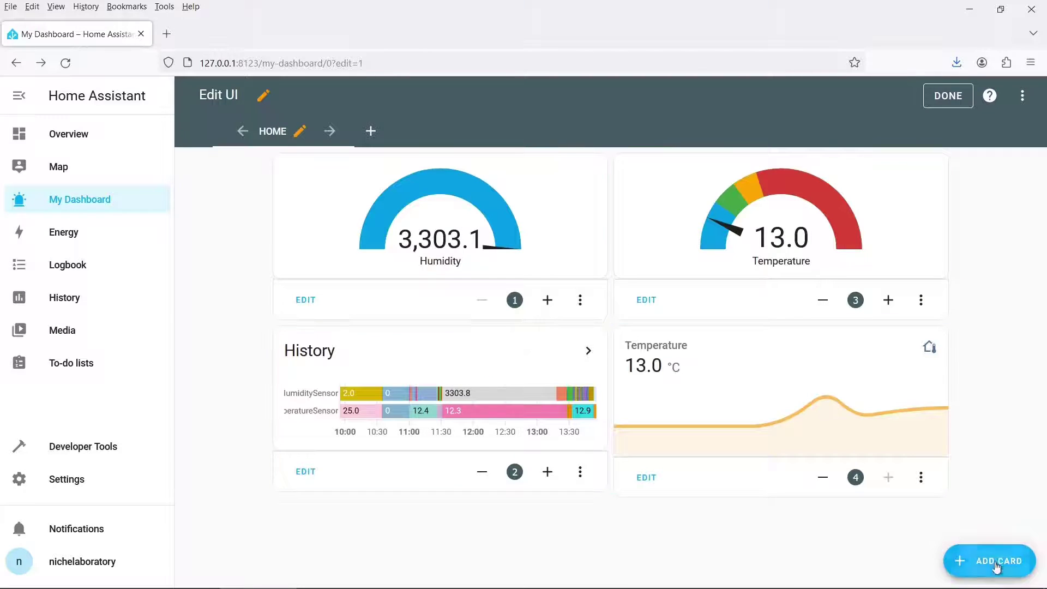
pyautogui.click(997, 565)
pyautogui.scroll(-7, 709, 322)
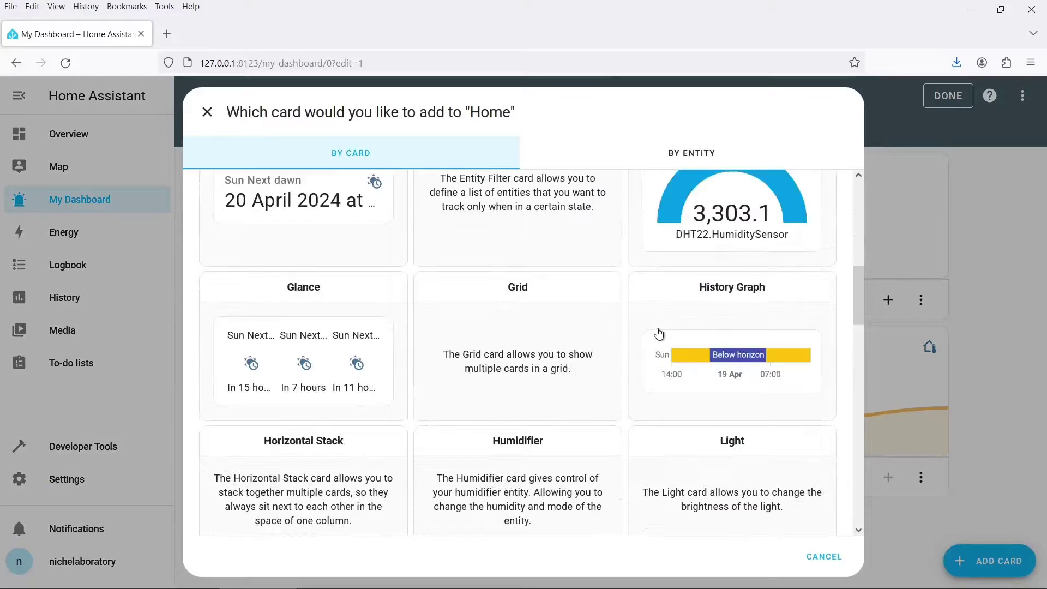
pyautogui.click(720, 337)
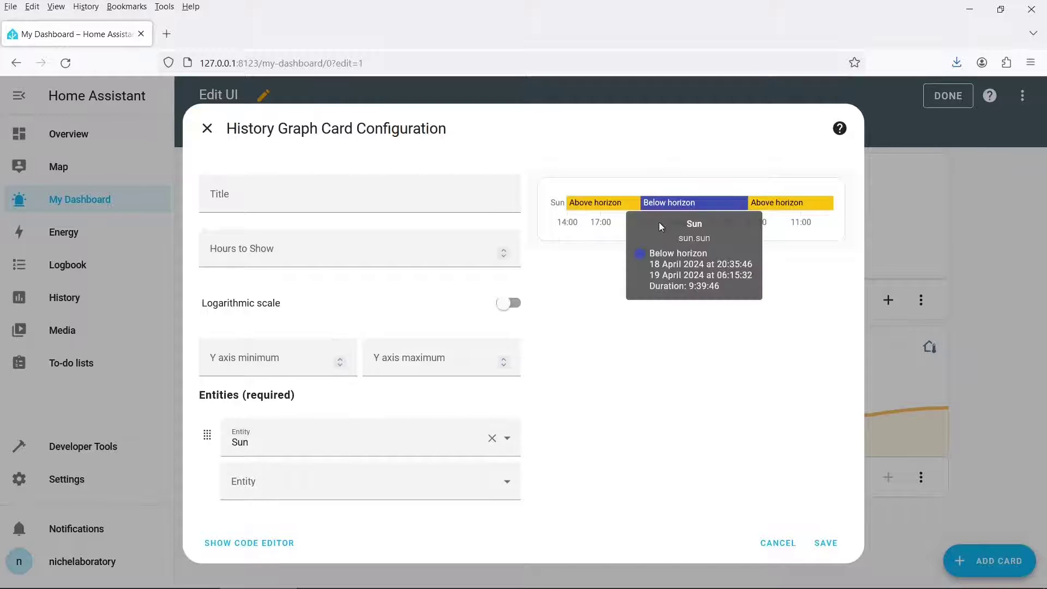
pyautogui.click(769, 543)
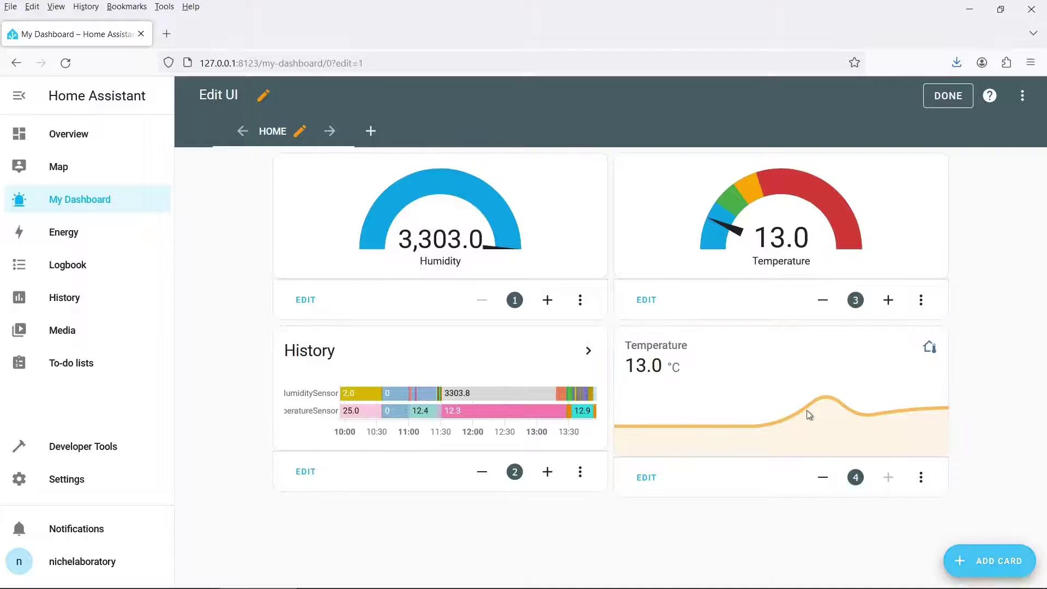
# Step: Add a Sensor card, set its entity to DHT22.HumiditySensor, then change it to DHT22.TemperatureSensor
pyautogui.click(971, 562)
pyautogui.scroll(-10, 713, 371)
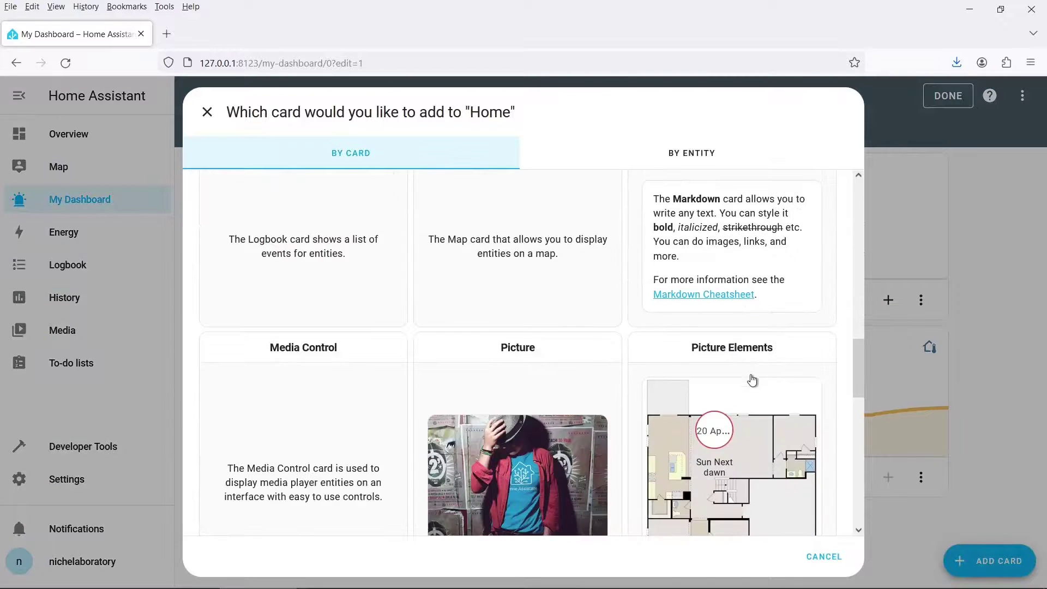
pyautogui.scroll(-5, 753, 380)
pyautogui.click(304, 480)
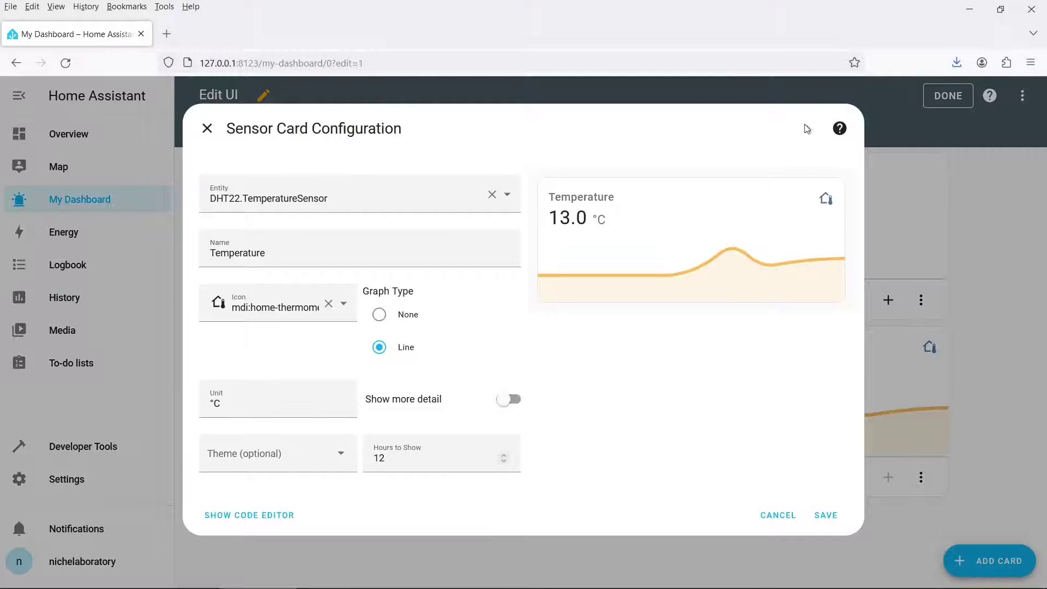
pyautogui.click(326, 198)
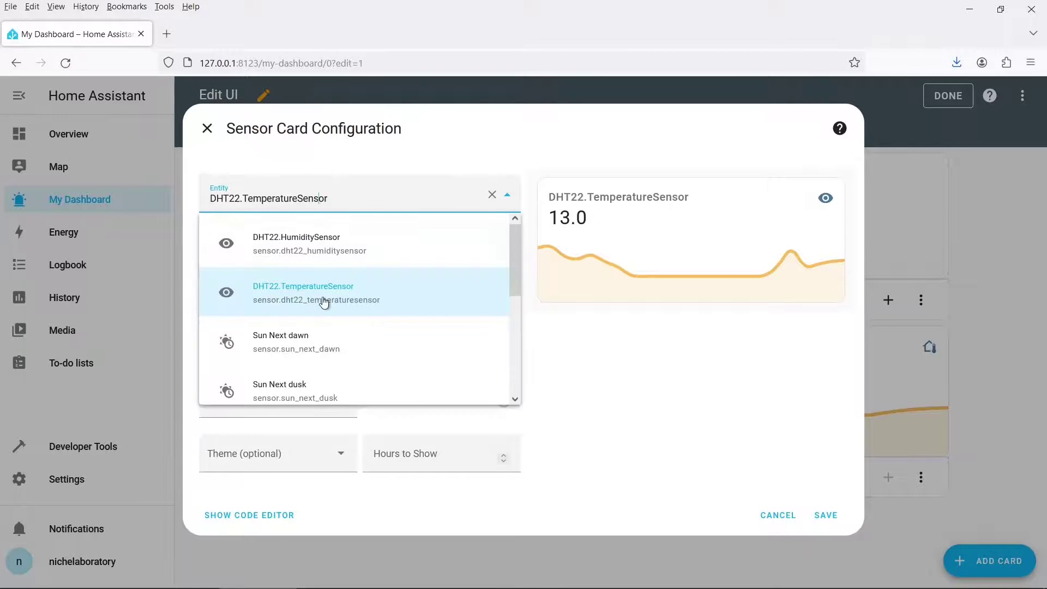
pyautogui.click(320, 254)
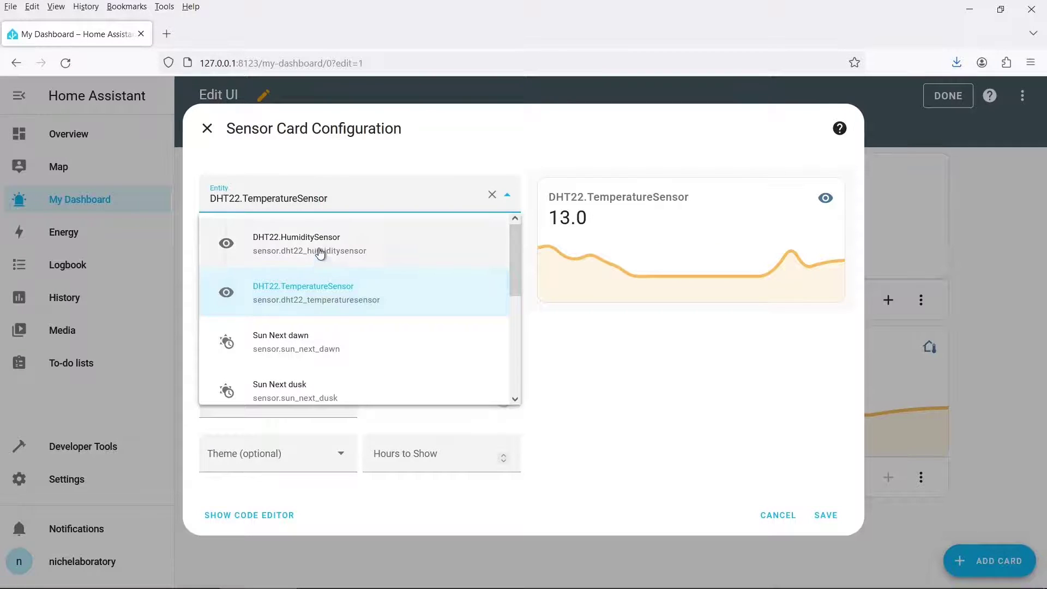
pyautogui.click(335, 196)
pyautogui.click(312, 294)
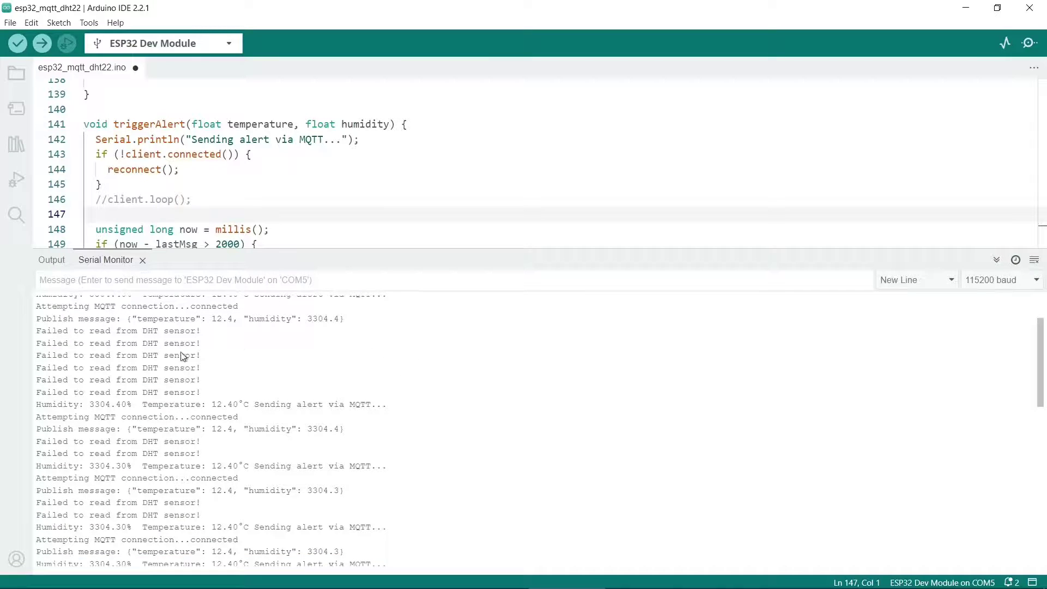
pyautogui.moveTo(208, 345); pyautogui.dragTo(34, 306)
pyautogui.click(82, 362)
pyautogui.doubleClick(181, 322)
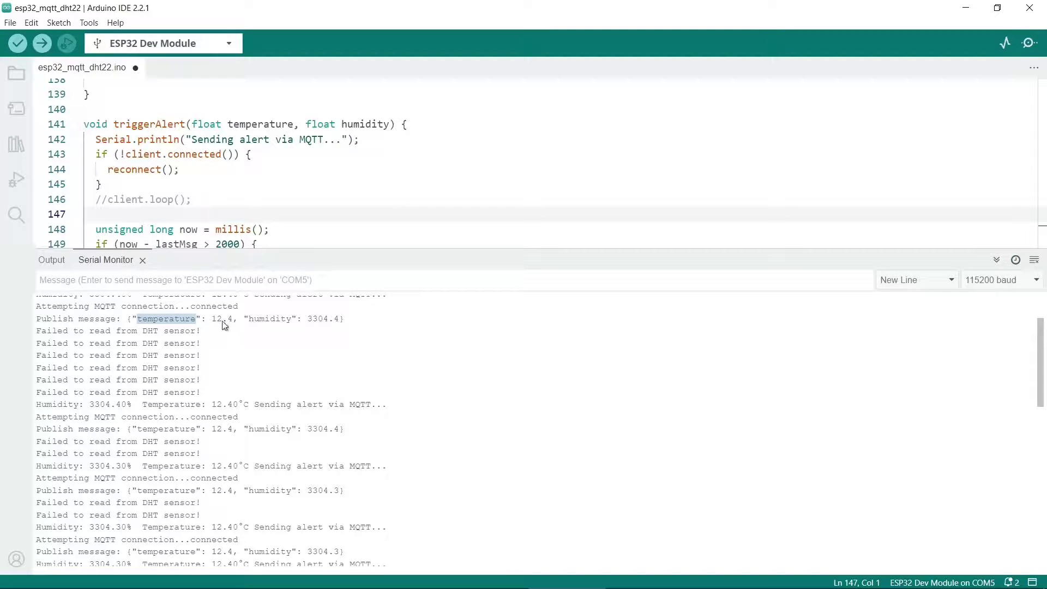
pyautogui.tripleClick(261, 319)
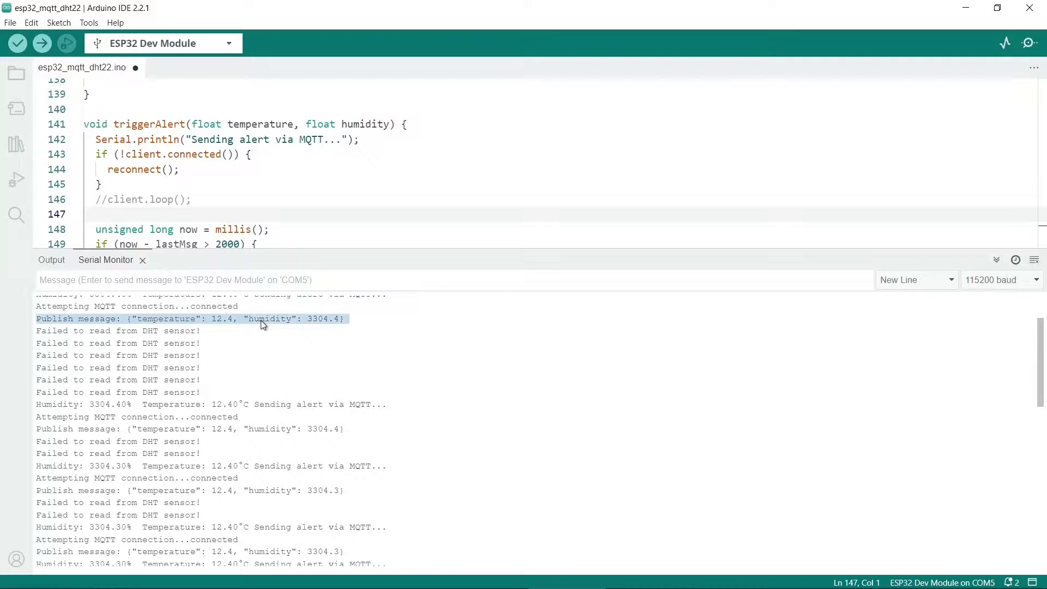
pyautogui.click(269, 326)
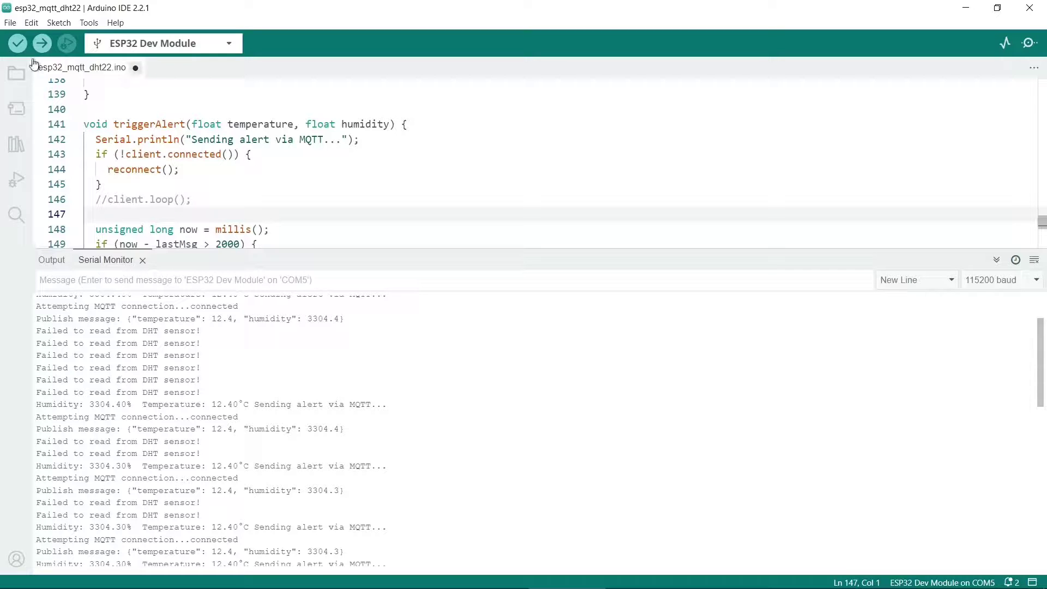
# Step: Open the DHT sensor library's DHTtester example, check DHTPIN 2, then return to esp32_mqtt_dht22
pyautogui.click(12, 23)
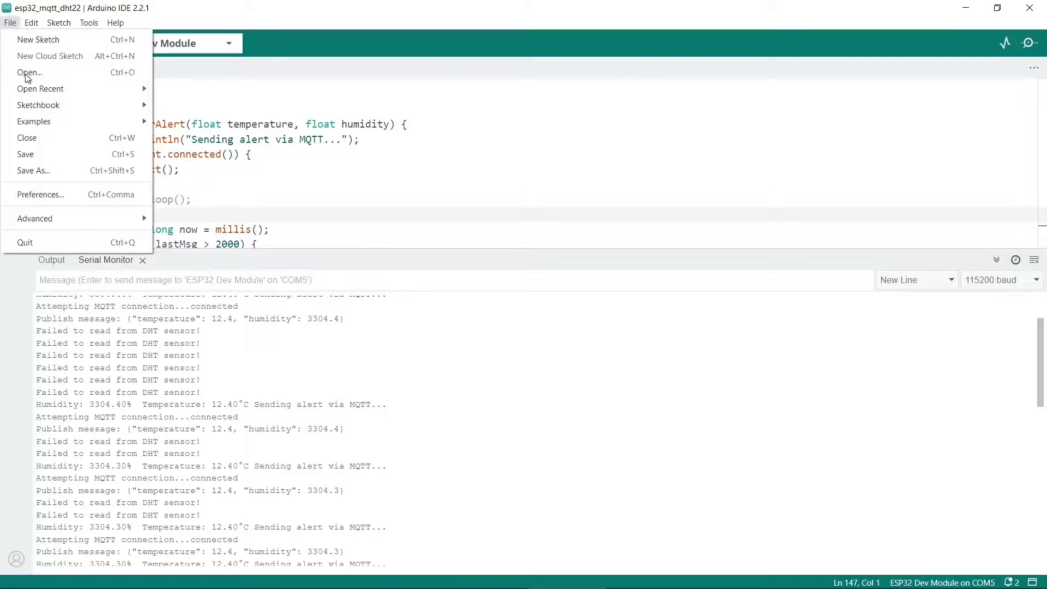
pyautogui.moveTo(47, 123)
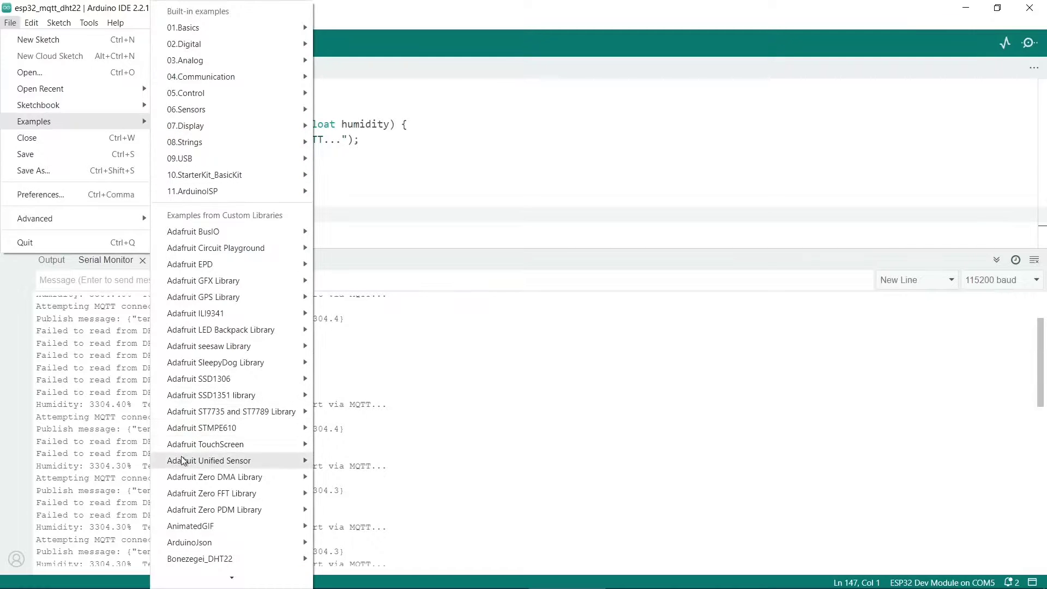
pyautogui.moveTo(199, 559)
pyautogui.moveTo(218, 578)
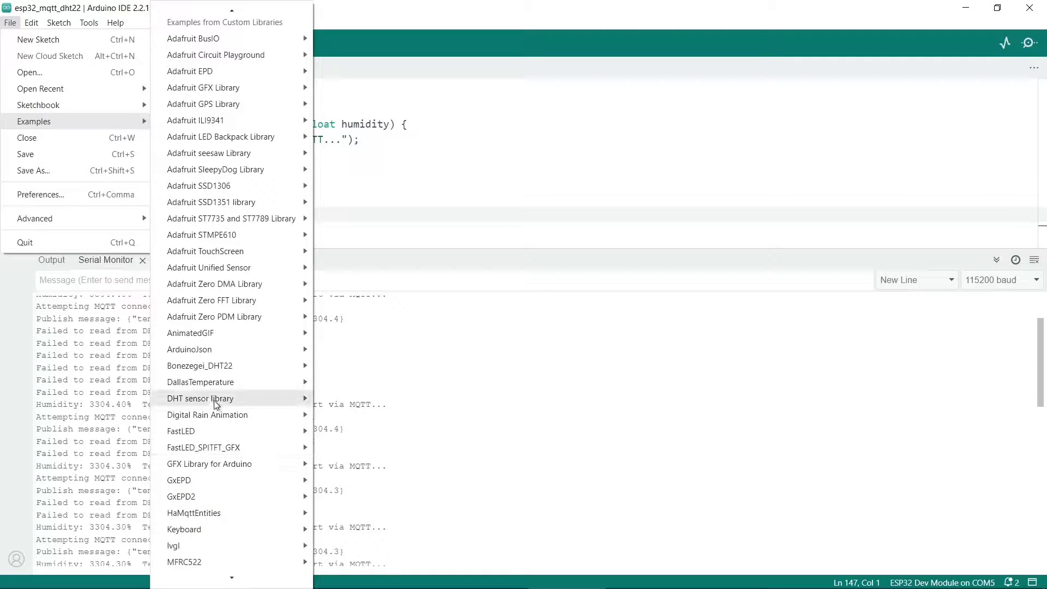
pyautogui.moveTo(240, 402)
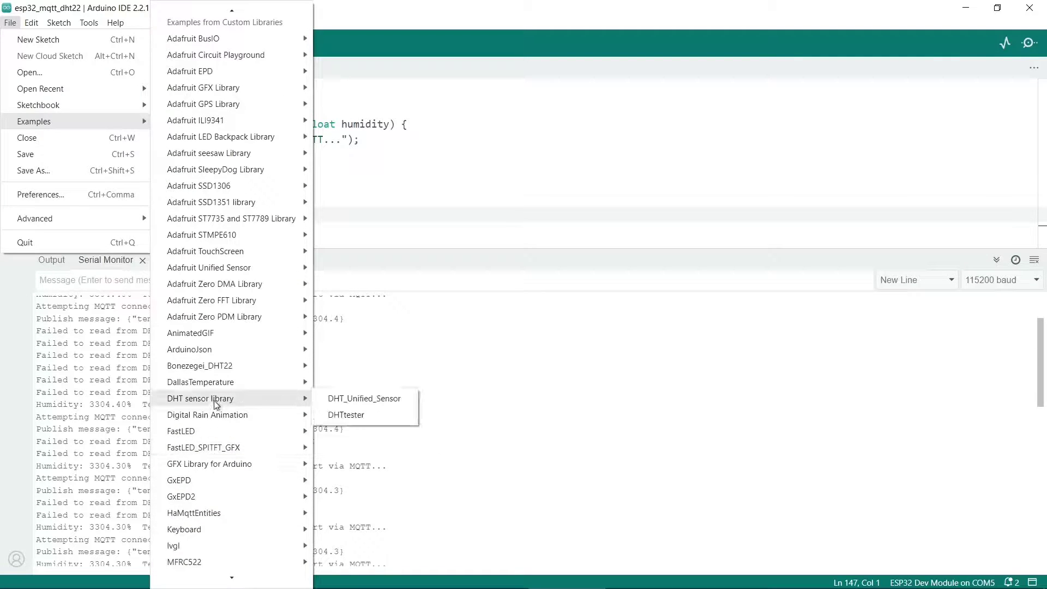
pyautogui.click(374, 415)
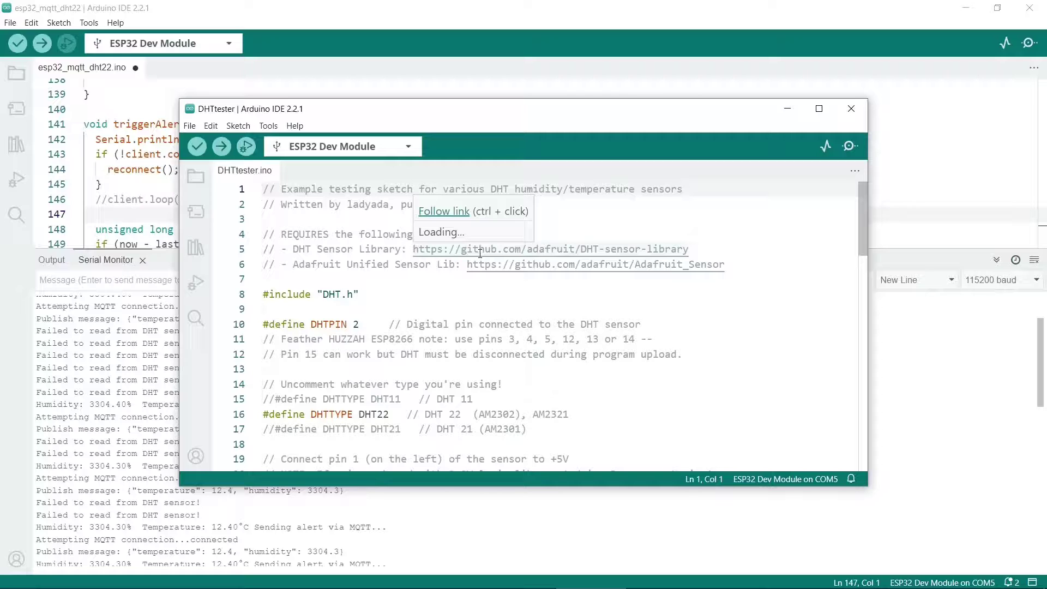
pyautogui.click(391, 326)
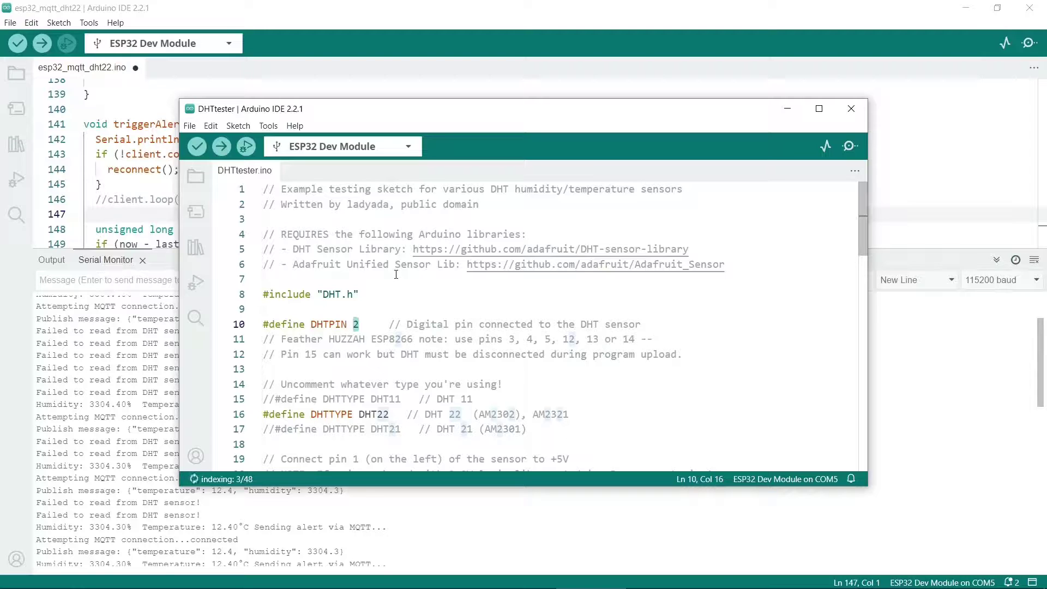
pyautogui.click(89, 93)
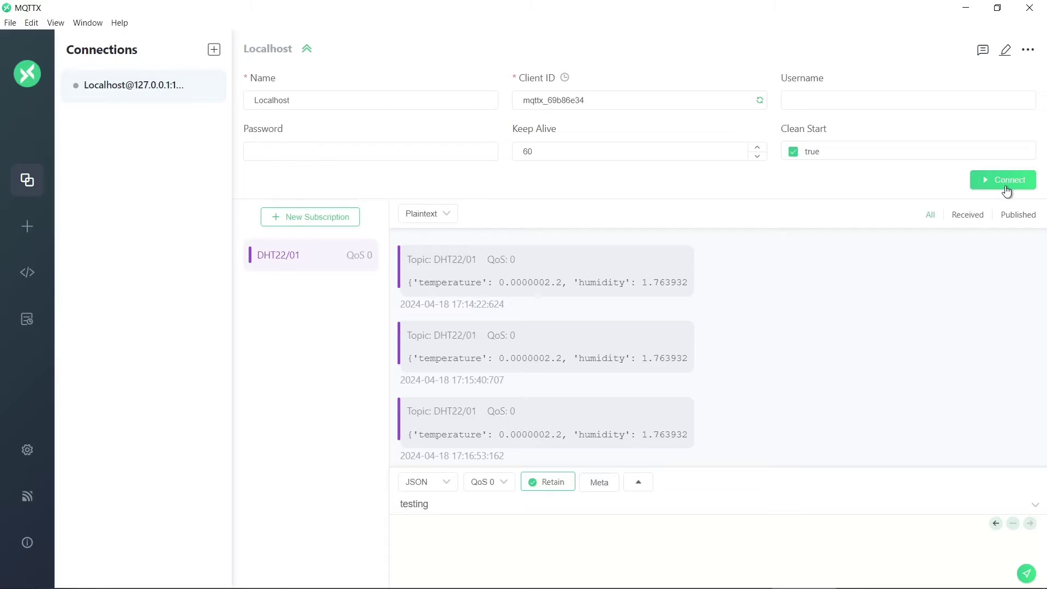
# Step: Connect to the Localhost broker and publish the 'testing' payload with Ctrl+Enter
pyautogui.doubleClick(404, 505)
pyautogui.hotkey('ctrl', 'Return')
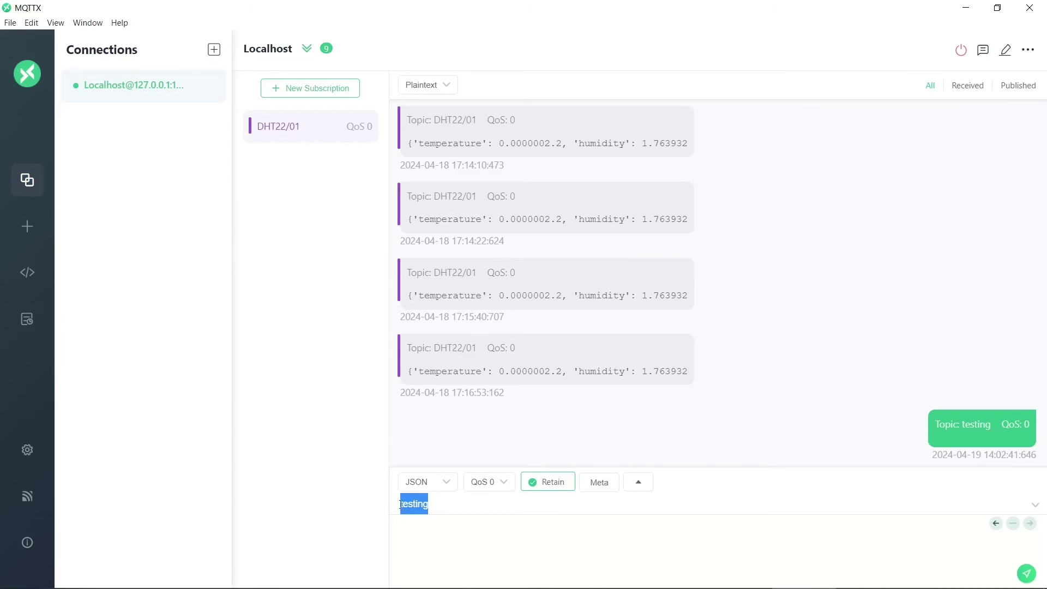